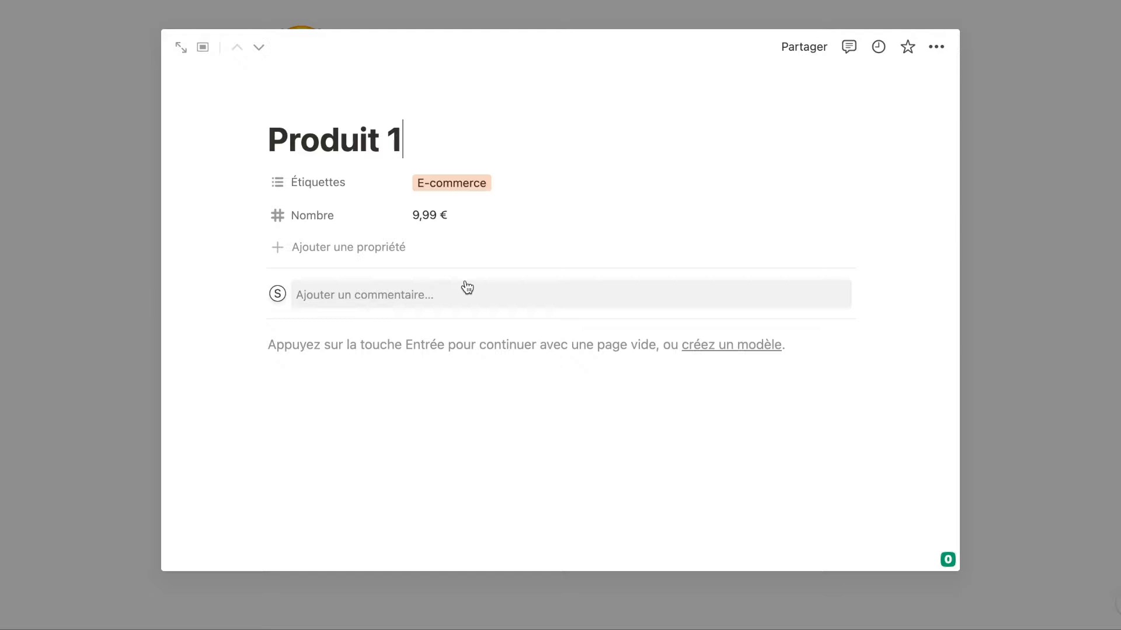
Set the table's Ouverture des pages to Aperçu latéral and show Produit 1's preview modes.
{"action": "left_click", "coordinate": [1060, 97]}
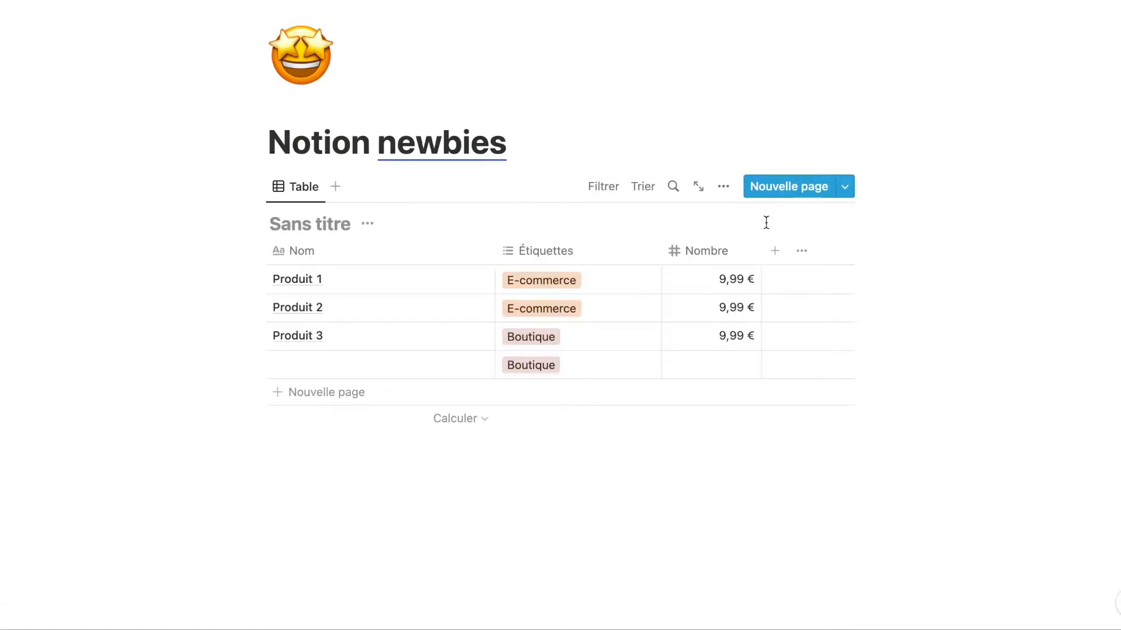
{"action": "left_click", "coordinate": [725, 189]}
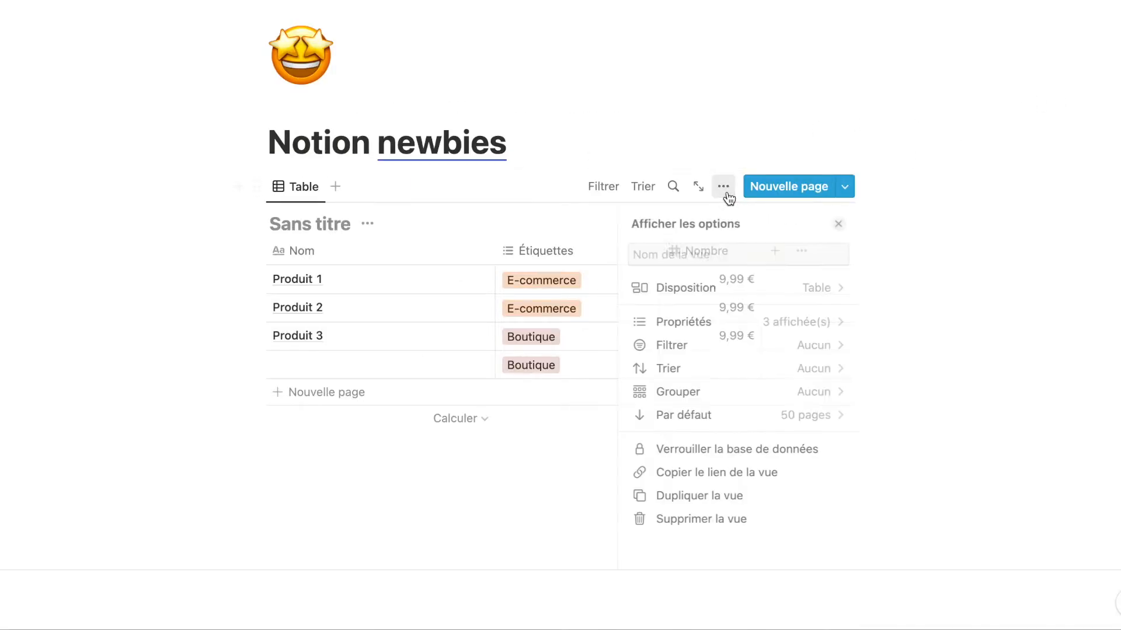
{"action": "left_click", "coordinate": [753, 294]}
{"action": "left_click", "coordinate": [815, 461]}
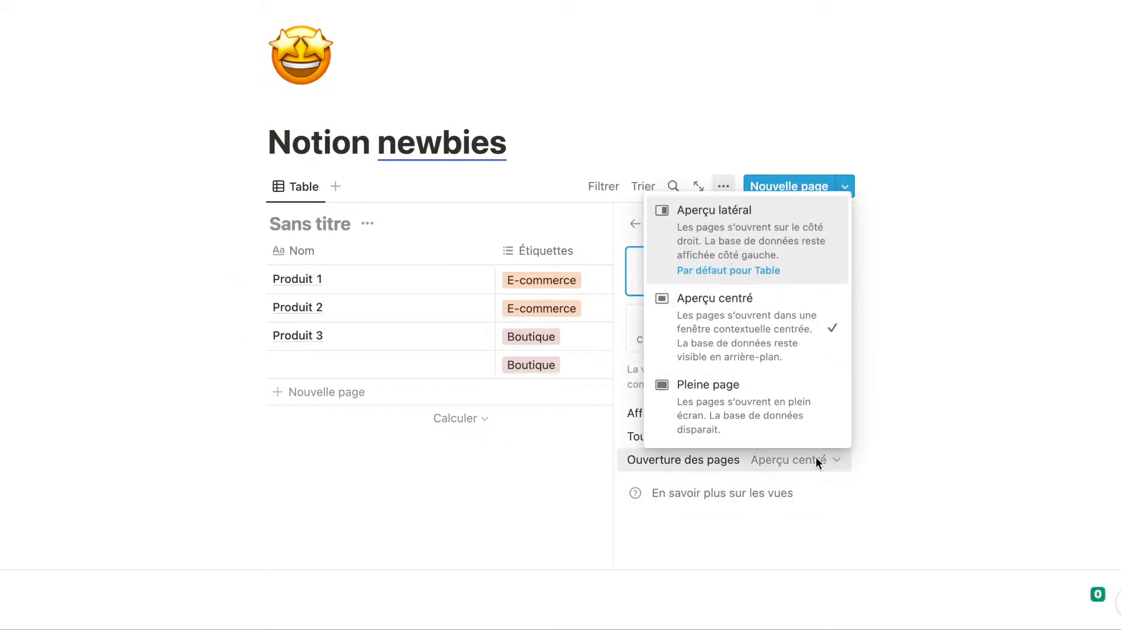
{"action": "left_click", "coordinate": [770, 253]}
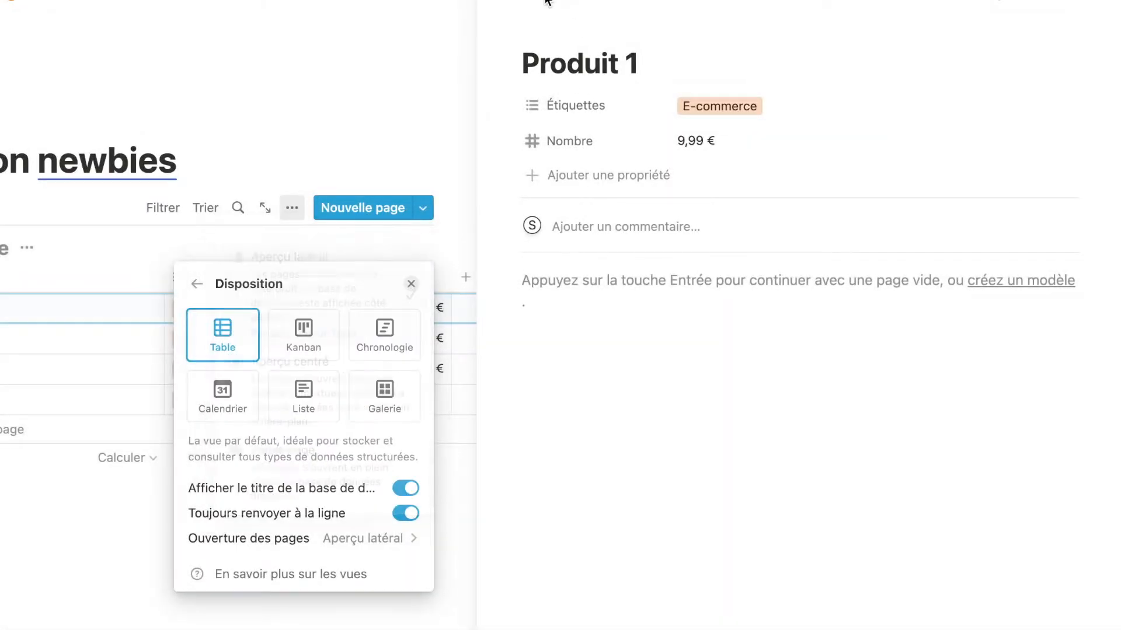
{"action": "left_click", "coordinate": [548, 2]}
{"action": "left_click", "coordinate": [547, 2]}
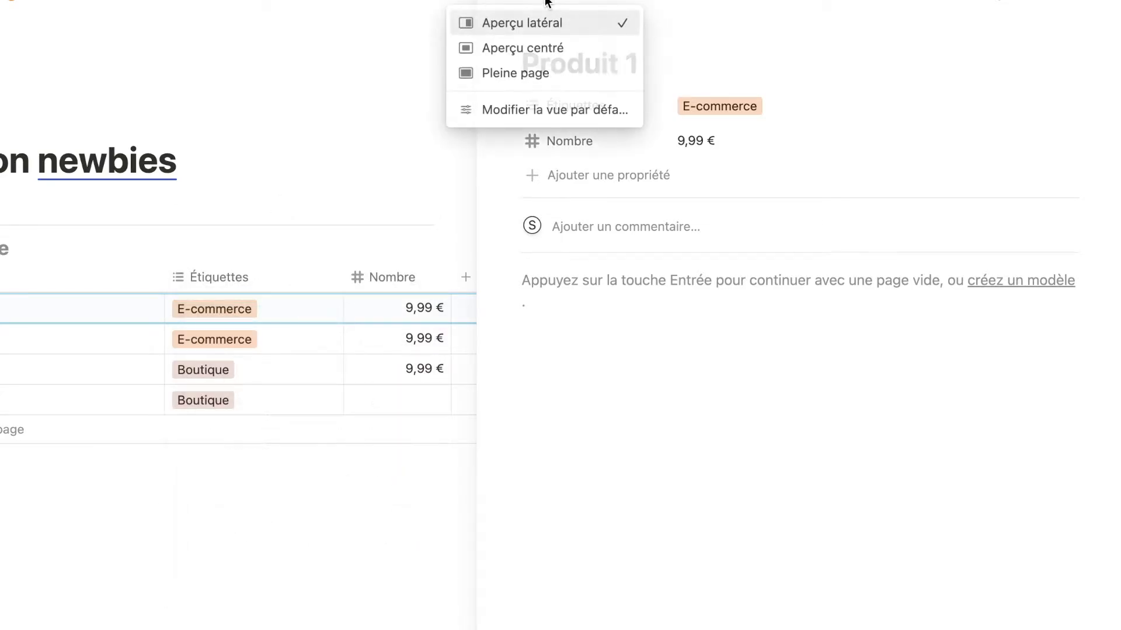
View Produit 1 as Aperçu centré, then Pleine page, then back to centred.
{"action": "left_click", "coordinate": [548, 48]}
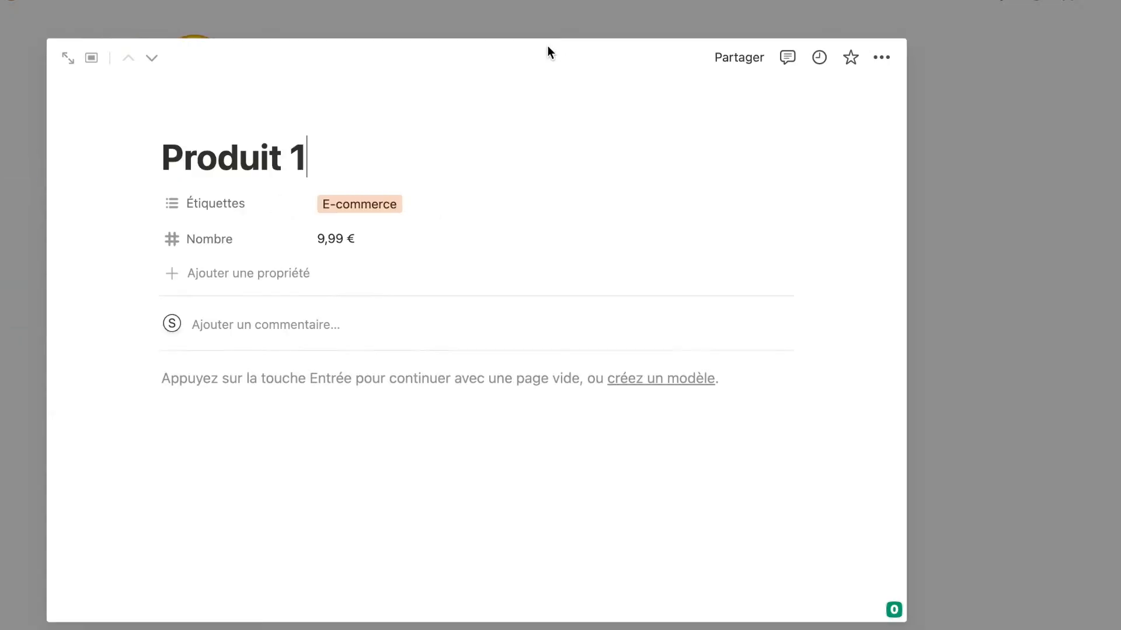
{"action": "left_click", "coordinate": [91, 57]}
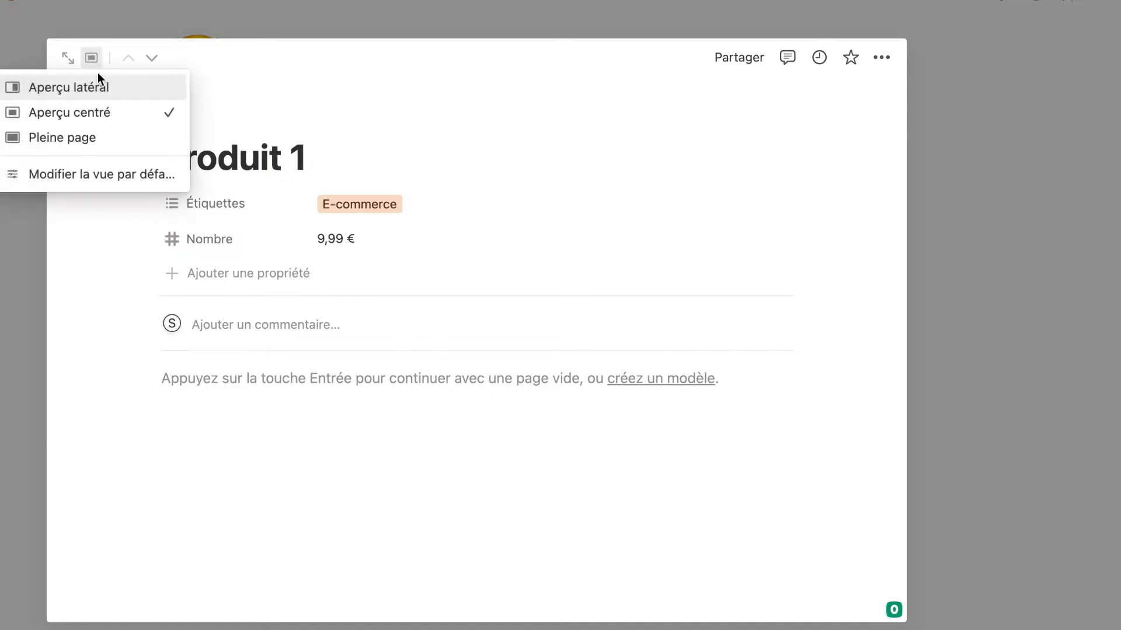
{"action": "left_click", "coordinate": [88, 137]}
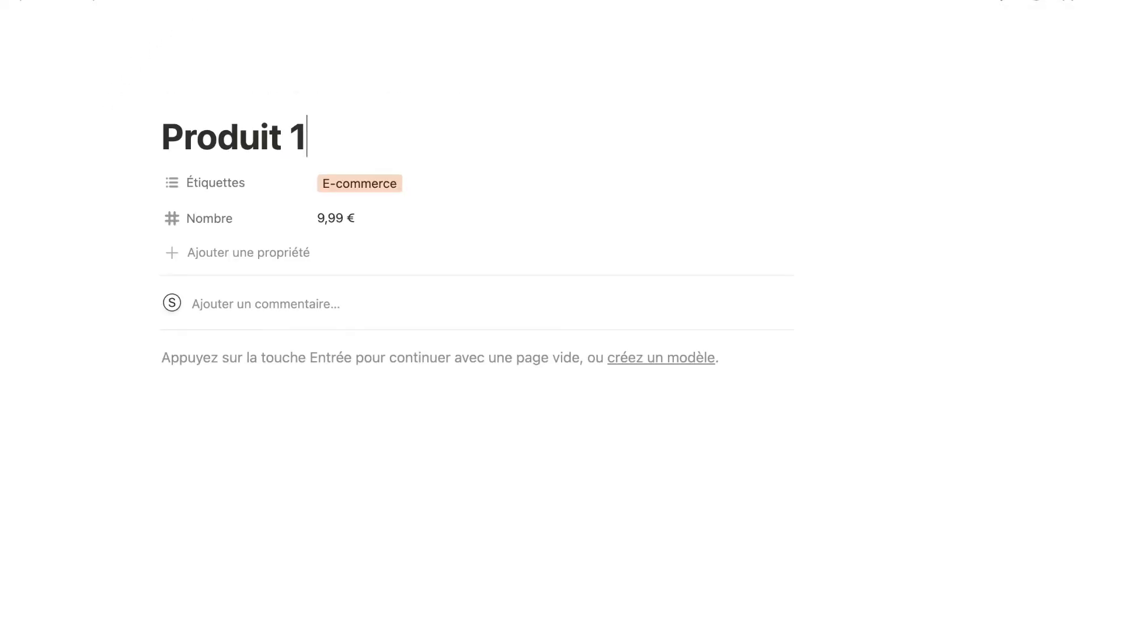
{"action": "key", "text": "super+bracketleft"}
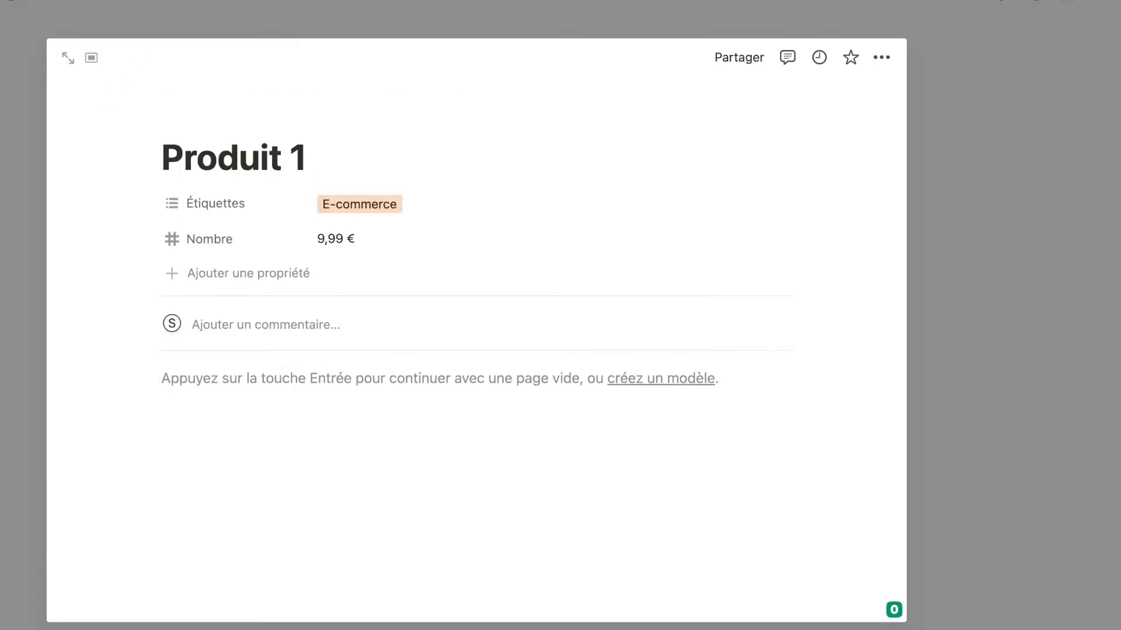
Switch Produit 1 to the Aperçu latéral side preview.
{"action": "left_click", "coordinate": [91, 57]}
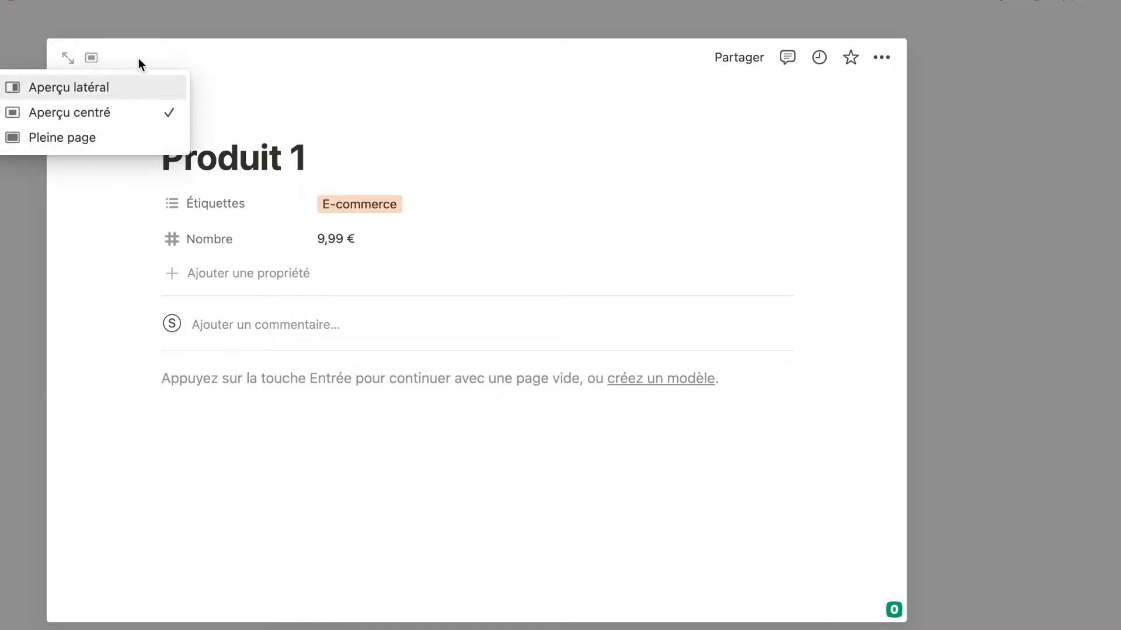
{"action": "left_click", "coordinate": [161, 55]}
{"action": "left_click", "coordinate": [91, 57]}
{"action": "left_click", "coordinate": [93, 88]}
{"action": "left_click", "coordinate": [552, 5]}
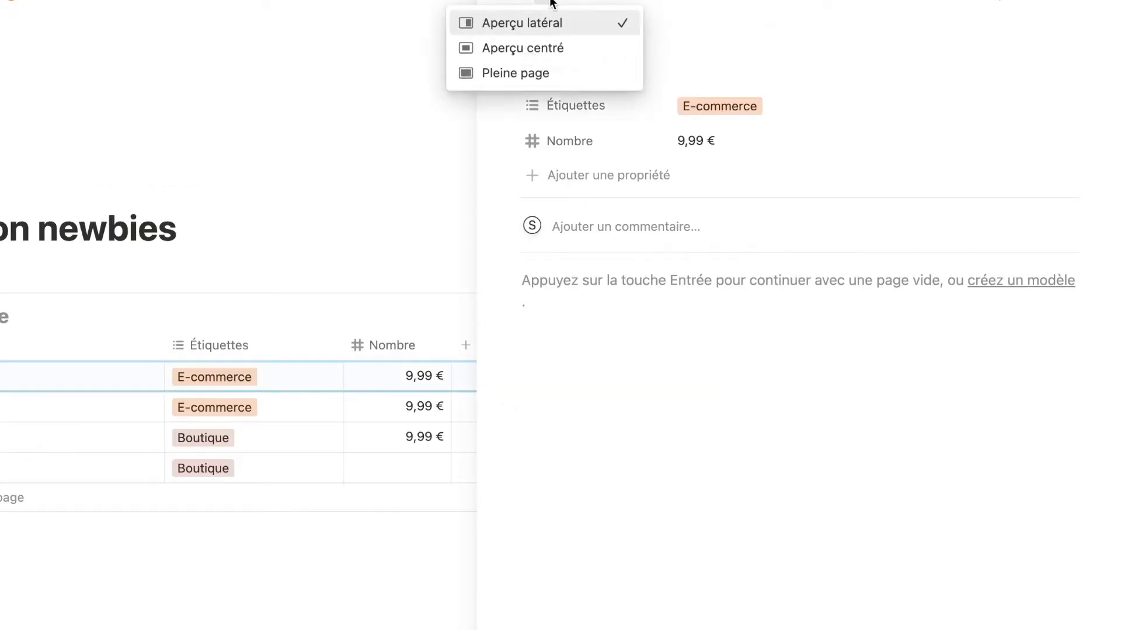
{"action": "left_click", "coordinate": [720, 1]}
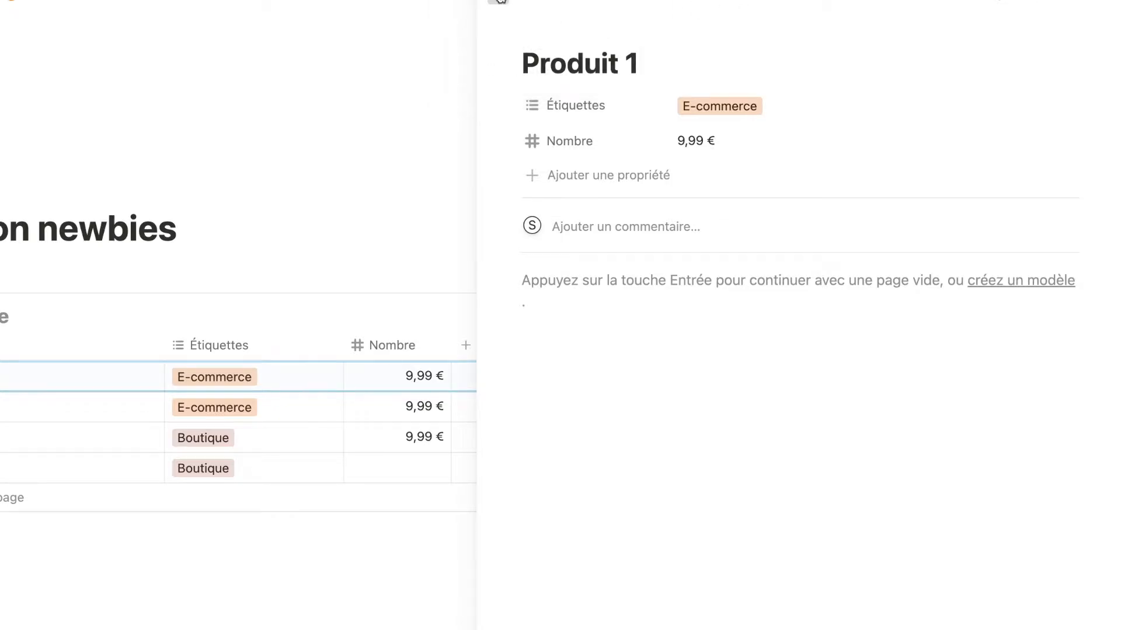
Reopen Produit 1 in side preview and choose Modifier la vue par défaut….
{"action": "left_click", "coordinate": [500, 1]}
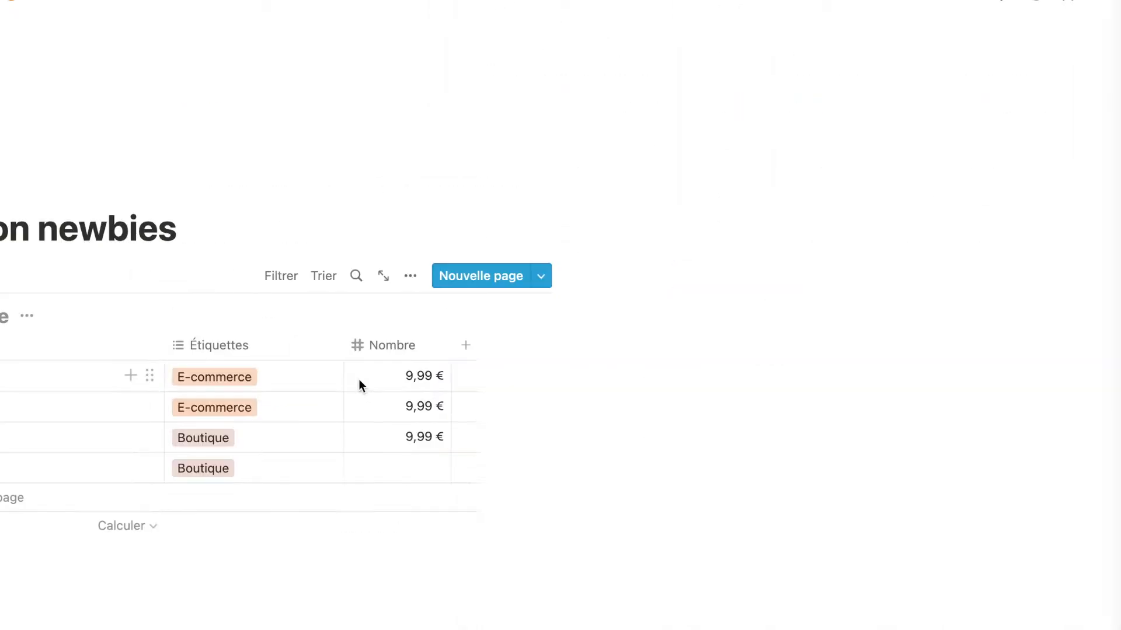
{"action": "left_click", "coordinate": [359, 379]}
{"action": "left_click", "coordinate": [543, 3]}
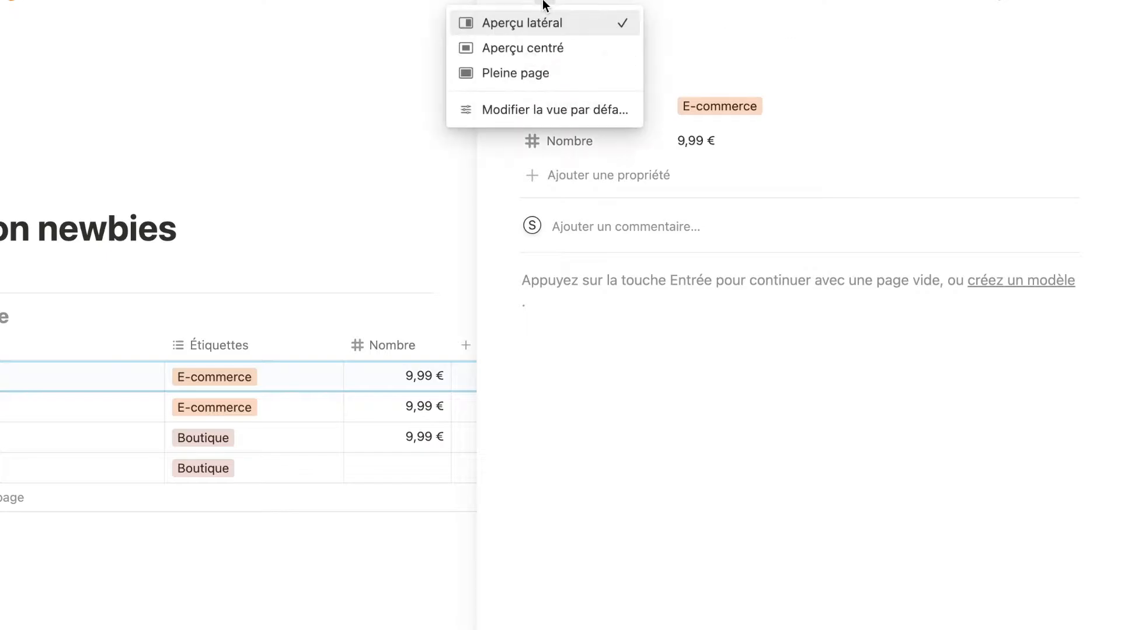
{"action": "left_click", "coordinate": [544, 111]}
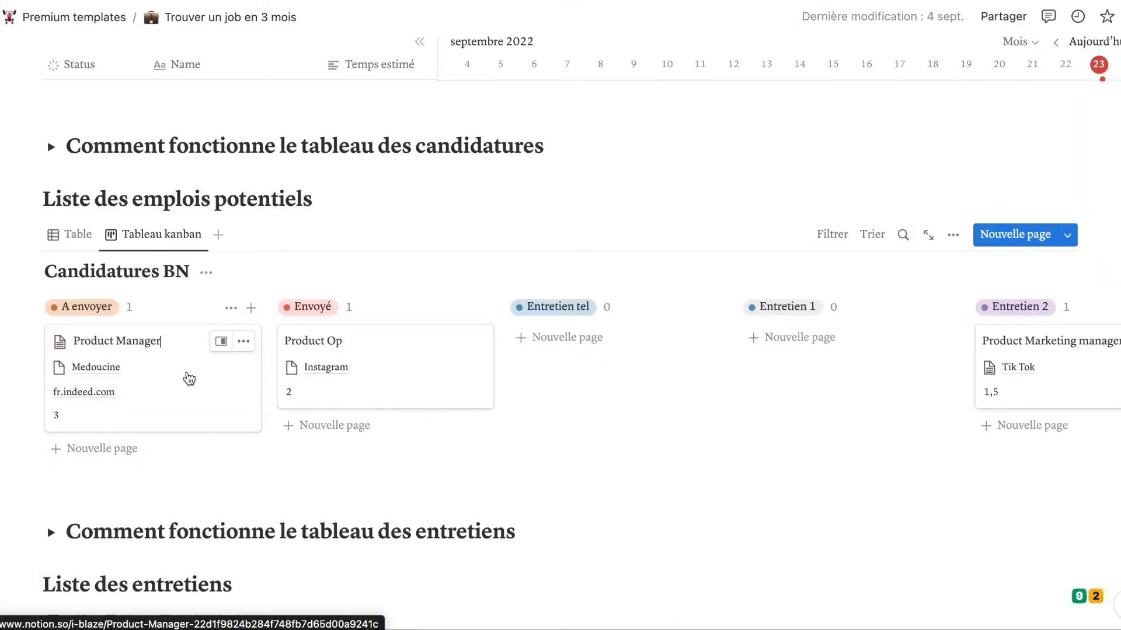
Preview and close the Product Manager card, then add a Nouvelle page under Entretien tel.
{"action": "left_click", "coordinate": [177, 375]}
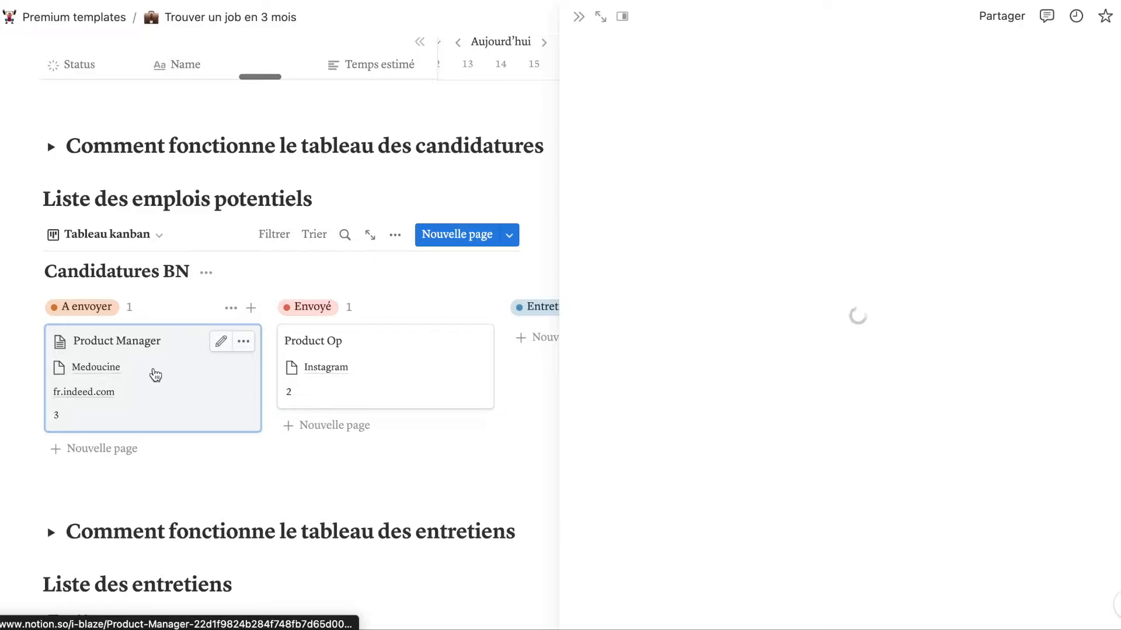
{"action": "left_click", "coordinate": [217, 346]}
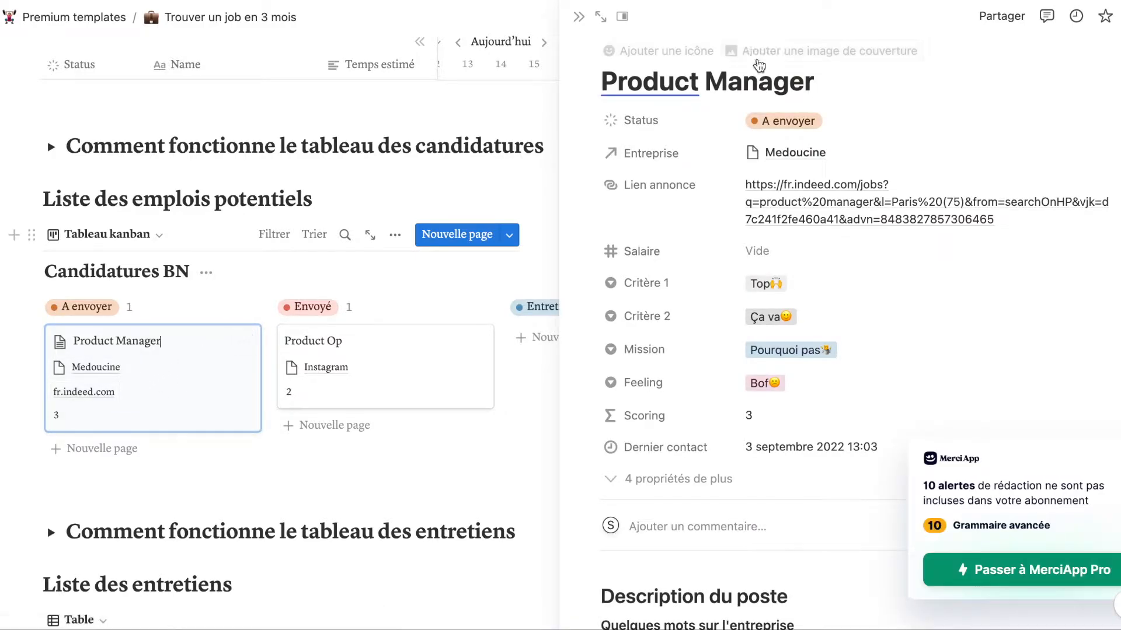
{"action": "left_click", "coordinate": [578, 16]}
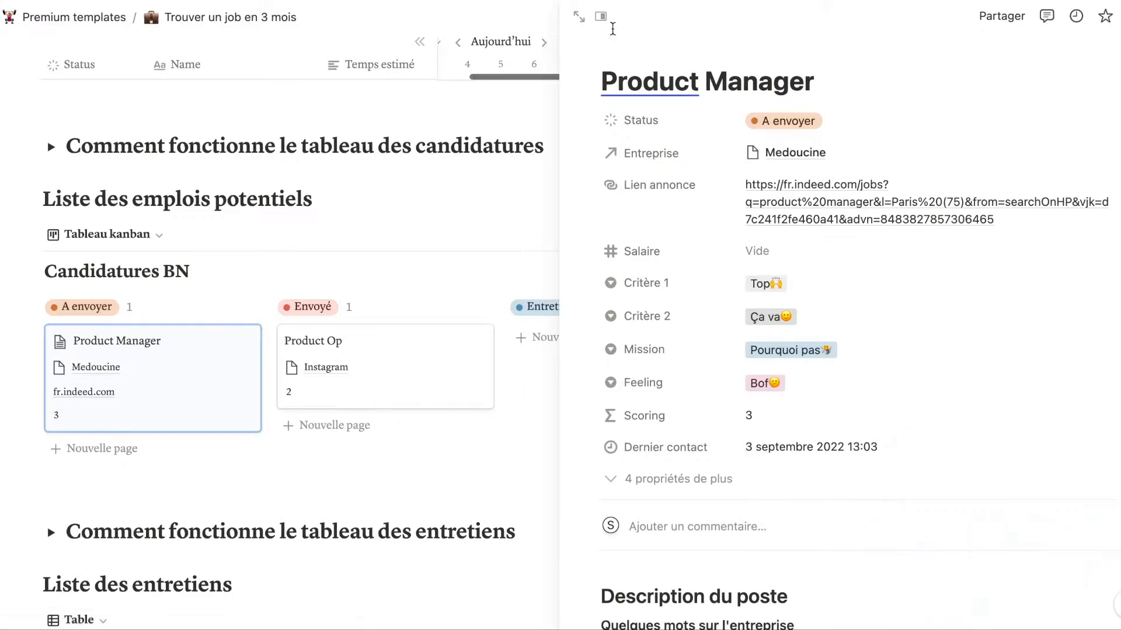
{"action": "left_click", "coordinate": [566, 337]}
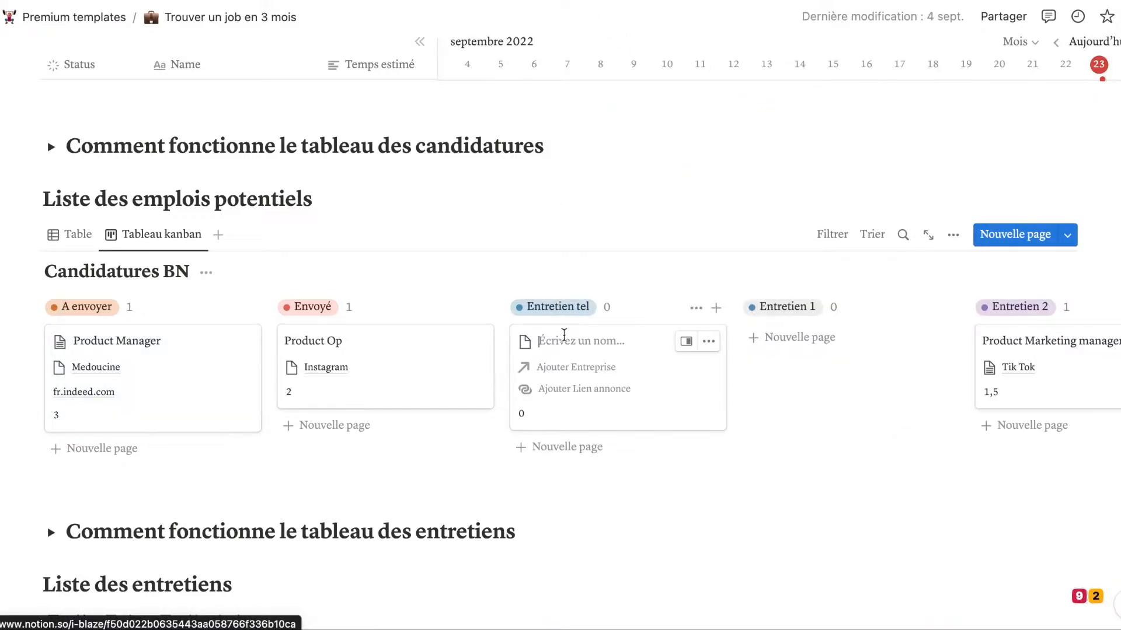
Name the new Entretien tel card 'Product builder'.
{"action": "scroll", "coordinate": [564, 335], "scroll_direction": "up", "scroll_amount": 3}
{"action": "scroll", "coordinate": [564, 334], "scroll_direction": "down", "scroll_amount": 3}
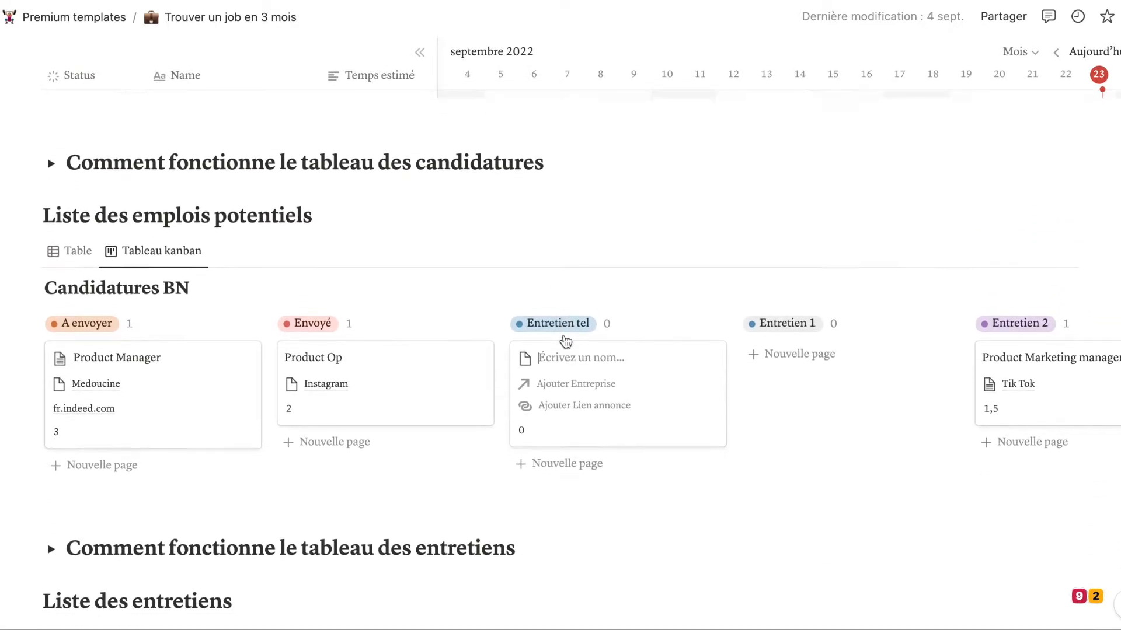
{"action": "scroll", "coordinate": [565, 341], "scroll_direction": "down", "scroll_amount": 1}
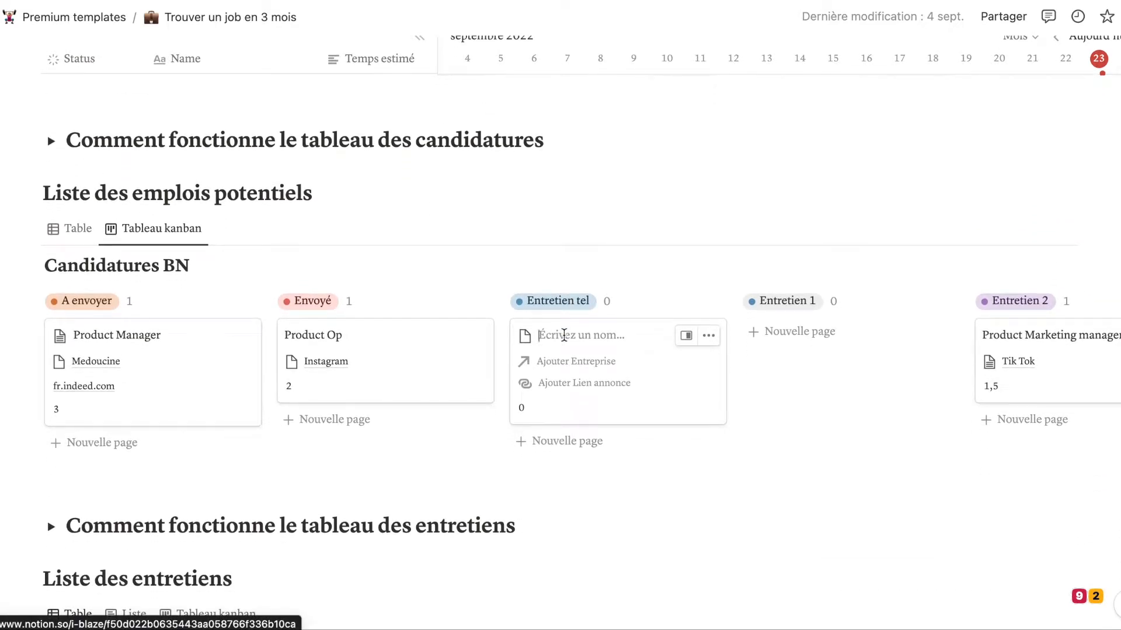
{"action": "type", "text": "Produc"}
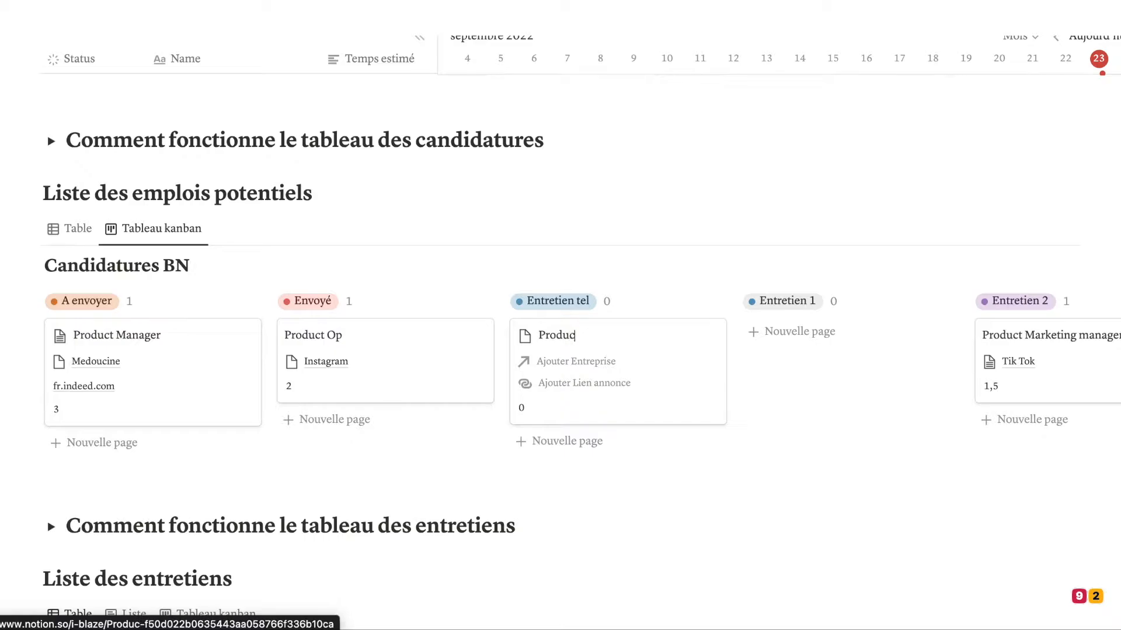
{"action": "type", "text": "t builder"}
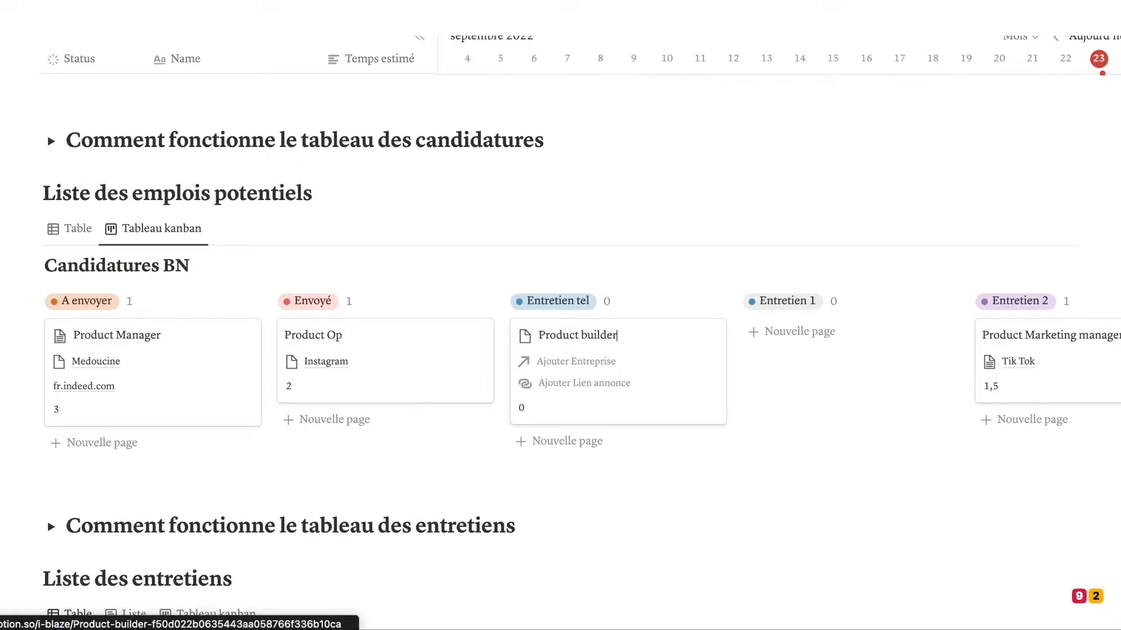
{"action": "scroll", "coordinate": [635, 285], "scroll_direction": "down", "scroll_amount": 3}
Link Product builder to the Tik Tok page, showing Statut in the relation list.
{"action": "left_click", "coordinate": [635, 285]}
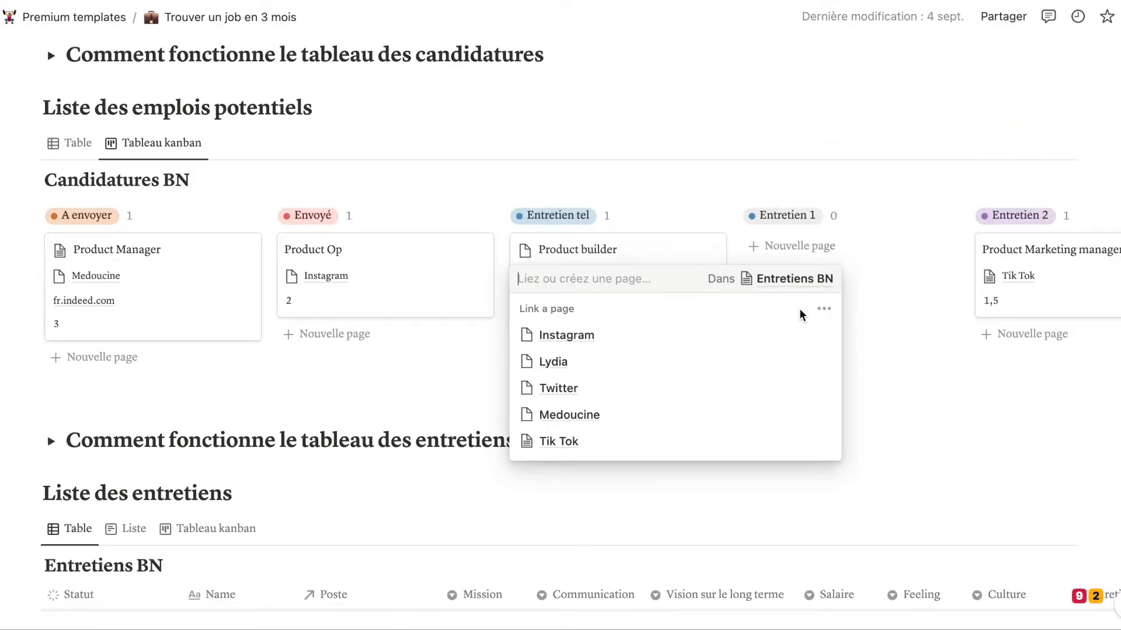
{"action": "left_click", "coordinate": [823, 309]}
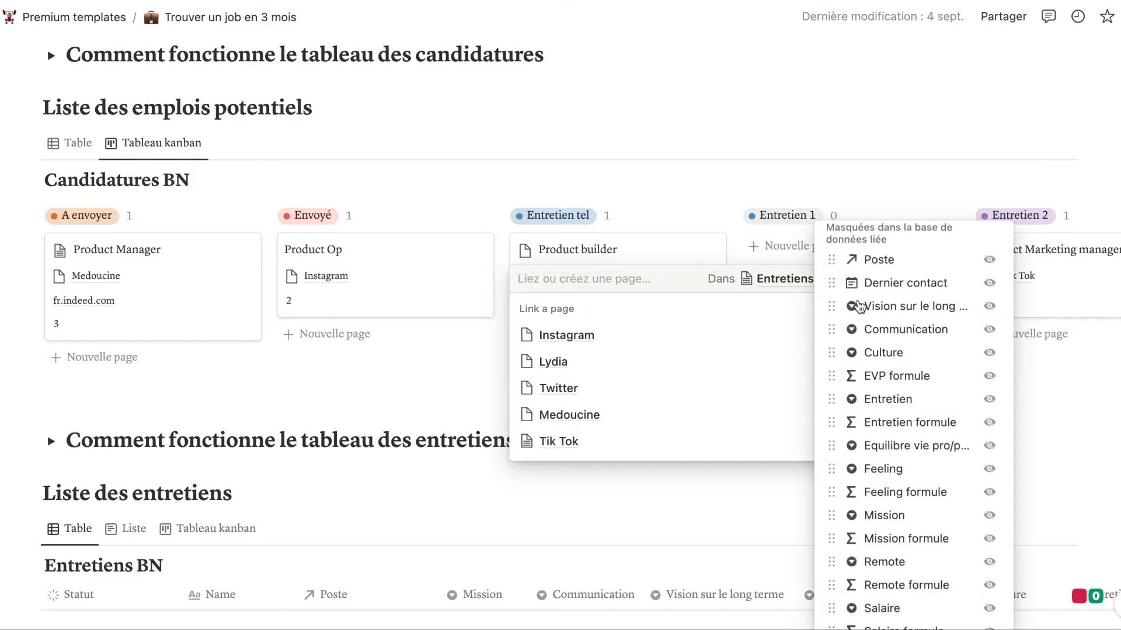
{"action": "scroll", "coordinate": [870, 327], "scroll_direction": "down", "scroll_amount": 6}
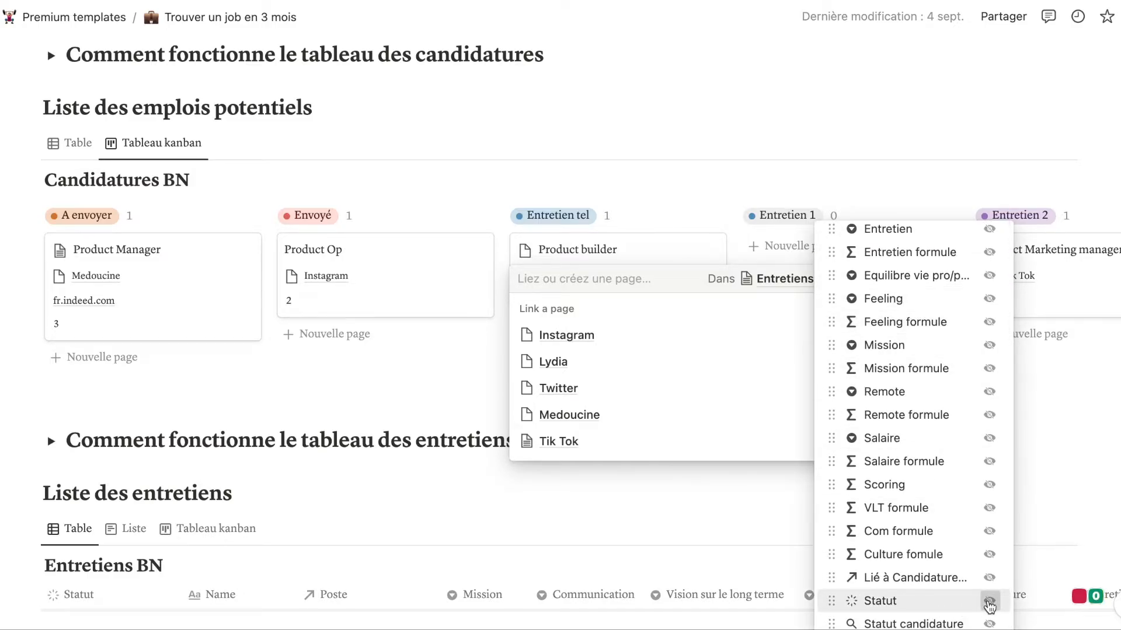
{"action": "left_click", "coordinate": [989, 602]}
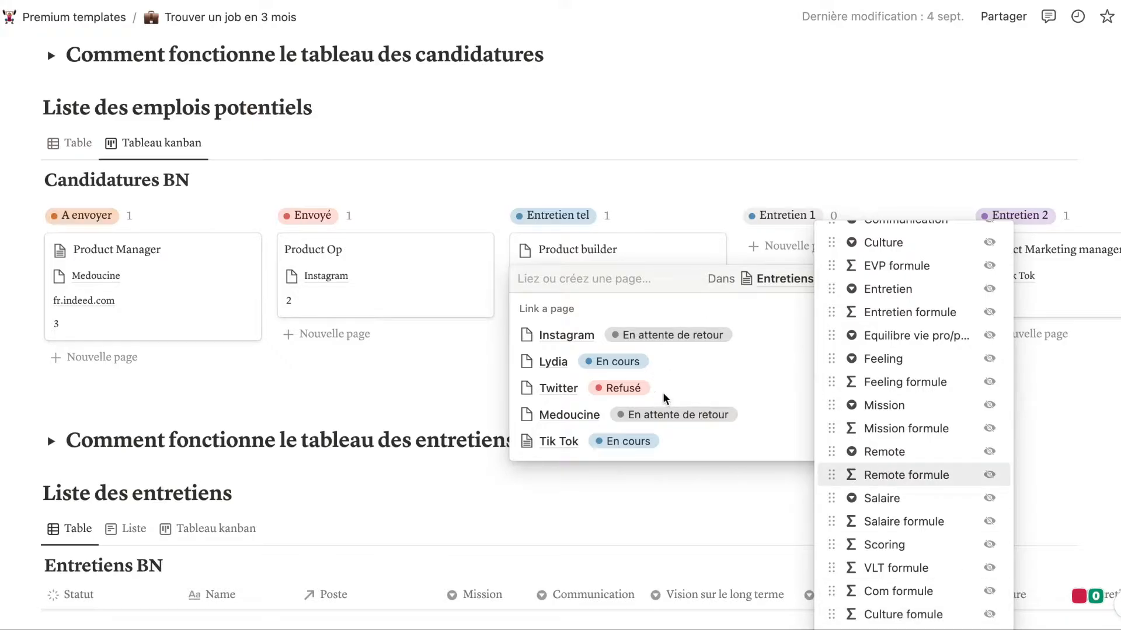
{"action": "left_click", "coordinate": [671, 444]}
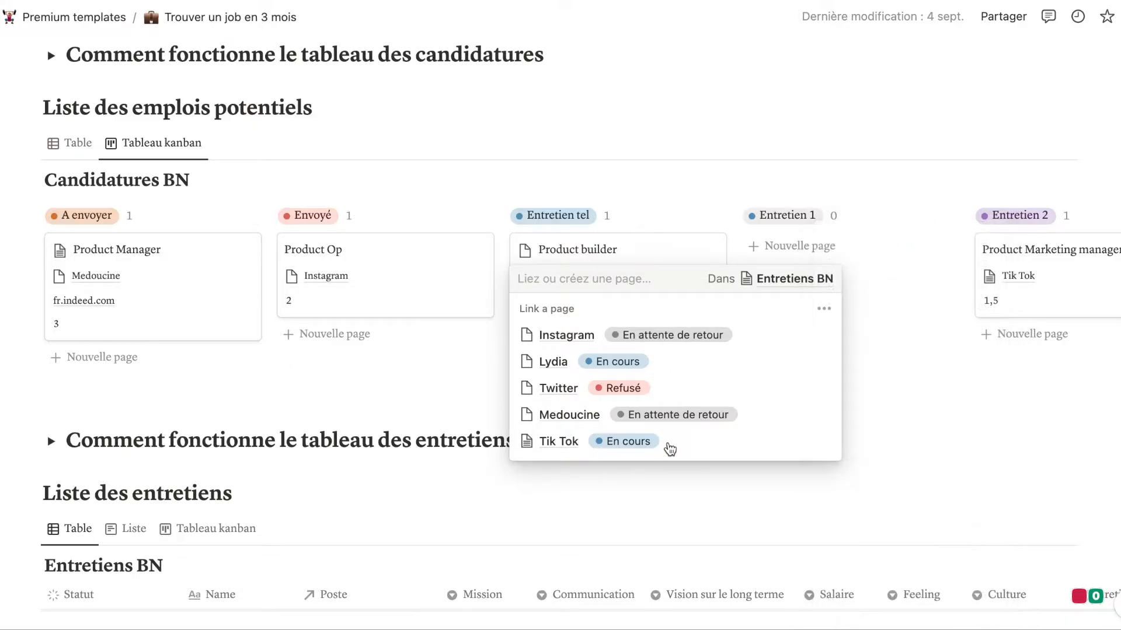
{"action": "left_click", "coordinate": [670, 449]}
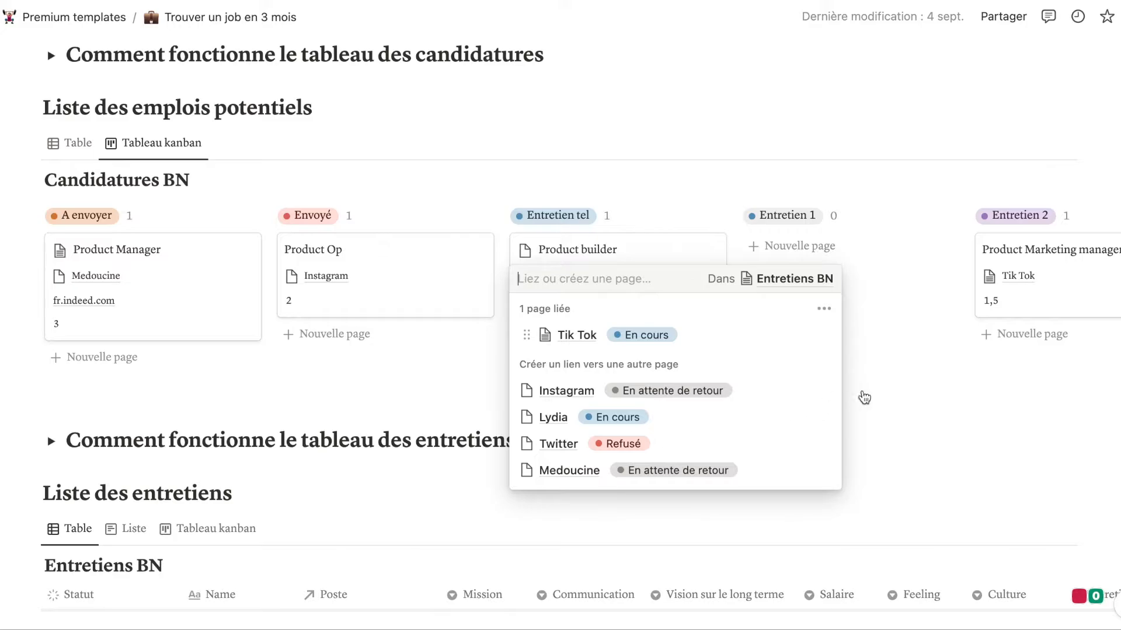
{"action": "left_click", "coordinate": [863, 390]}
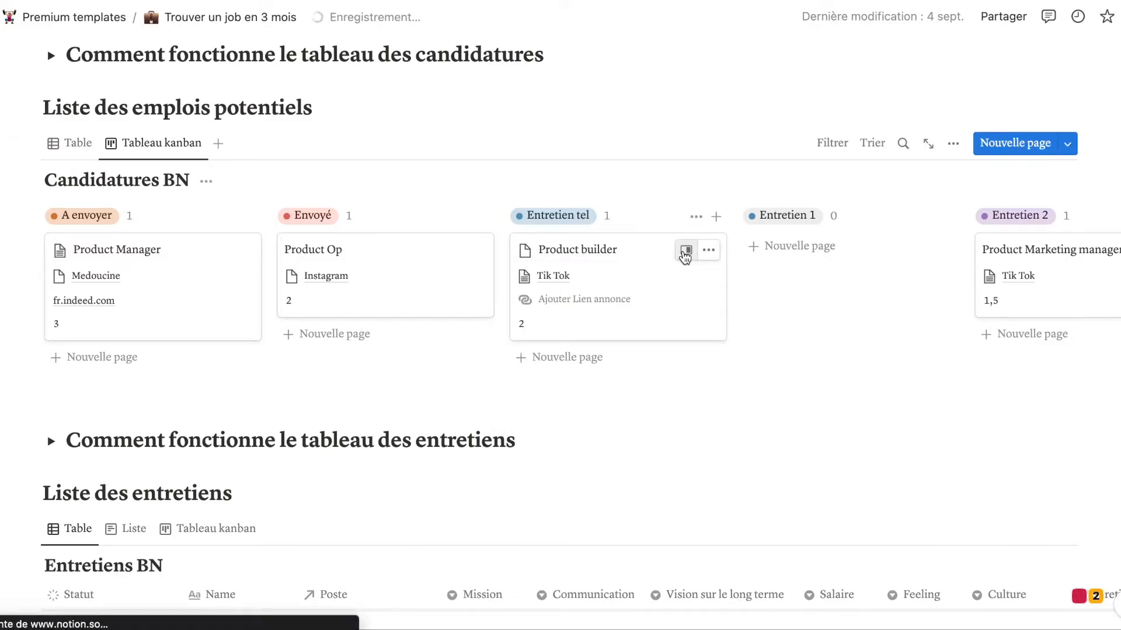
Open Product builder's side peek and toggle the Salaire property on and off in Propriétés.
{"action": "left_click", "coordinate": [685, 255]}
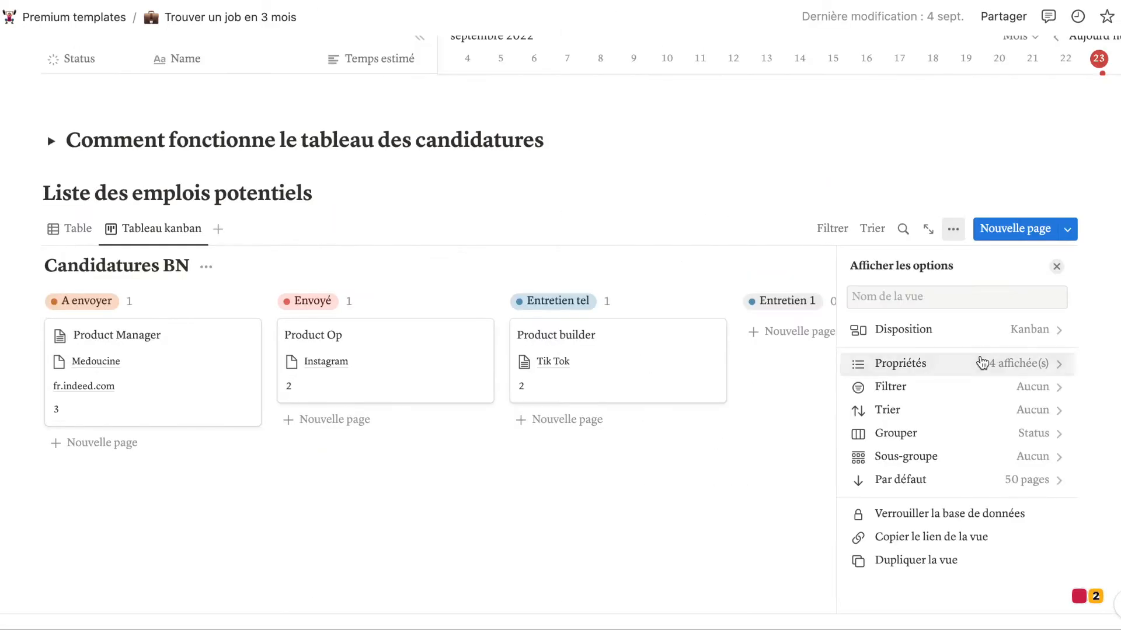
{"action": "left_click", "coordinate": [934, 290]}
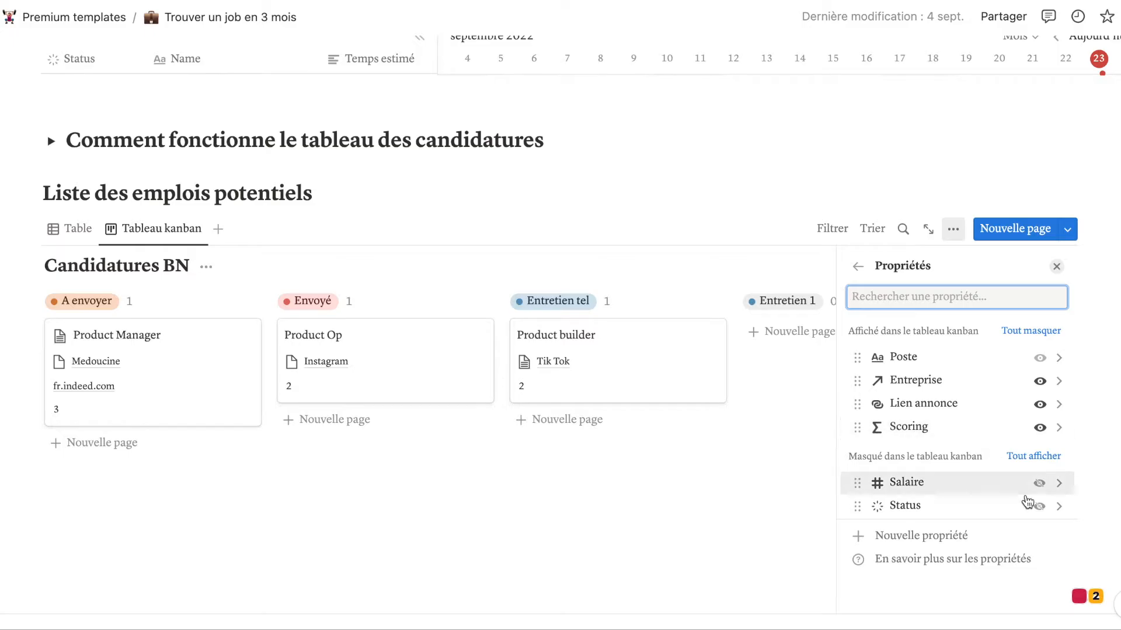
{"action": "left_click", "coordinate": [1039, 483]}
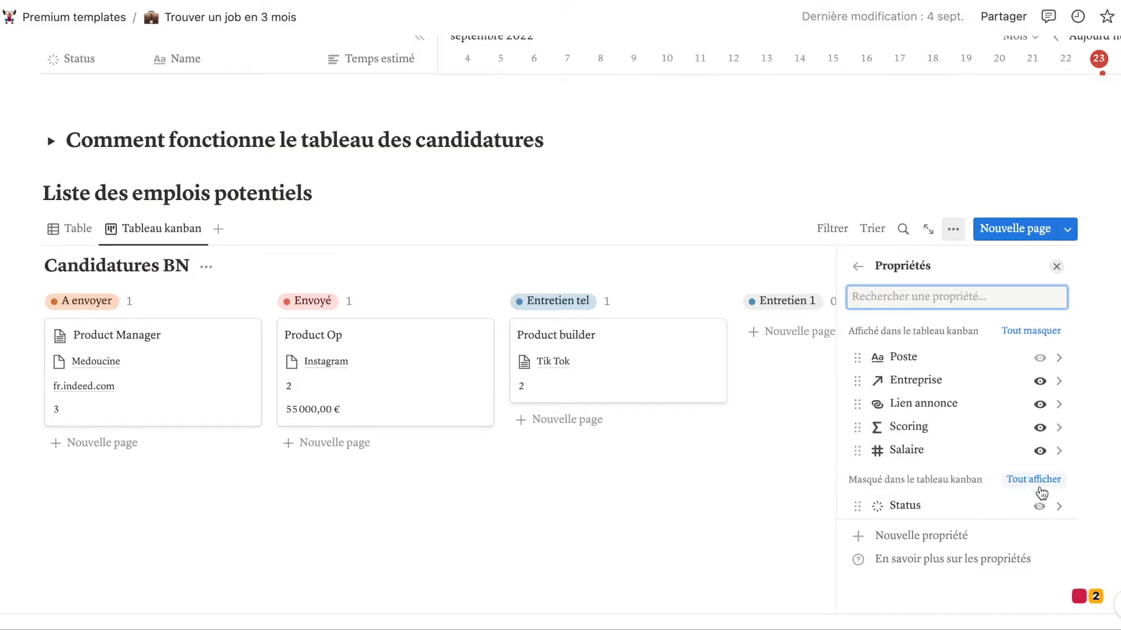
{"action": "left_click", "coordinate": [1040, 453]}
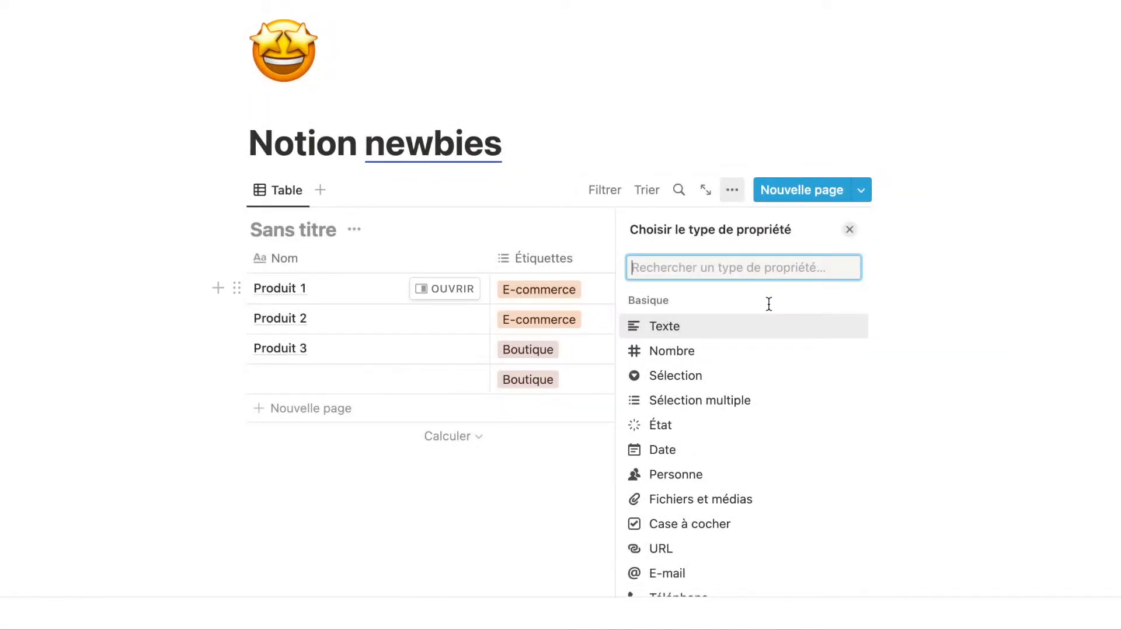
Add a Nombre column 'Nombre 1', browsing the number formats but keeping plain Nombre.
{"action": "left_click", "coordinate": [729, 361]}
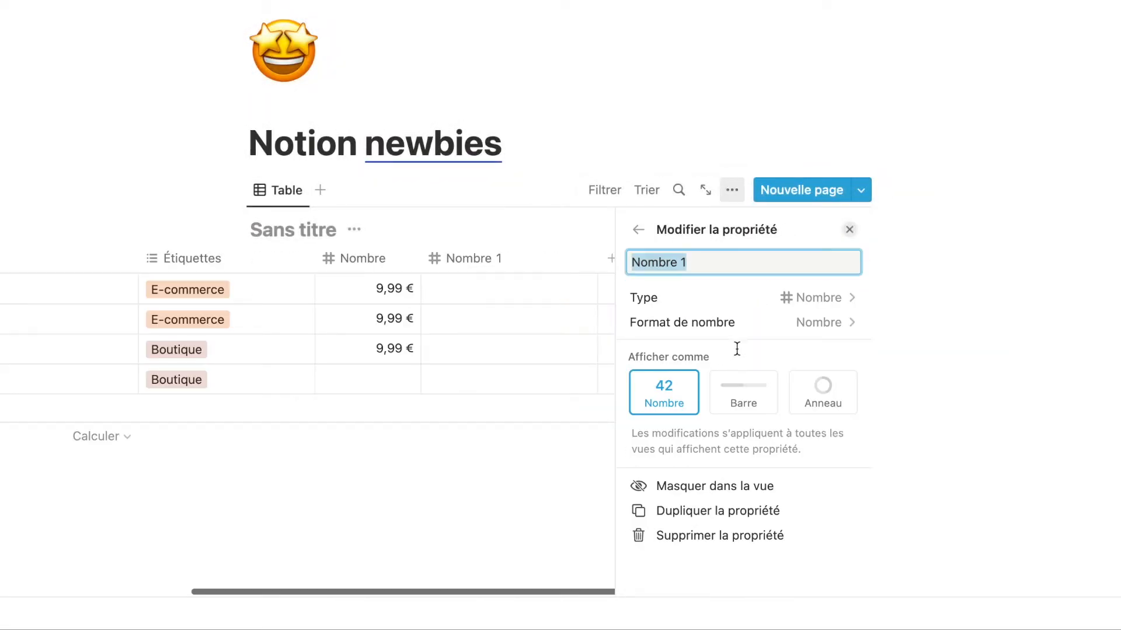
{"action": "left_click", "coordinate": [836, 325]}
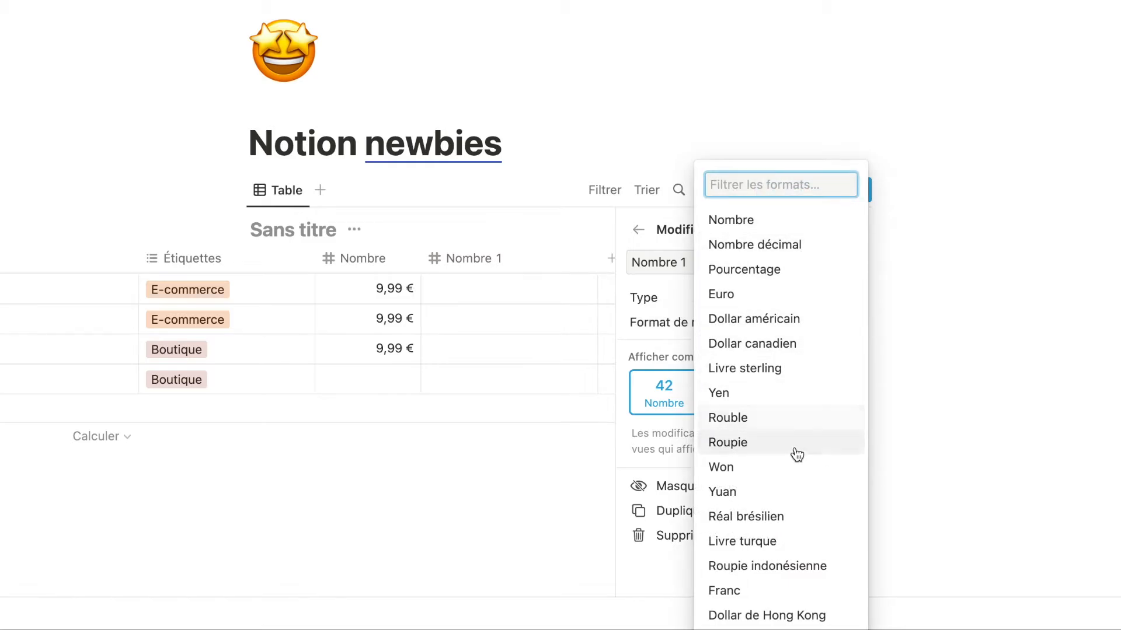
{"action": "scroll", "coordinate": [785, 520], "scroll_direction": "down", "scroll_amount": 2}
{"action": "scroll", "coordinate": [785, 522], "scroll_direction": "down", "scroll_amount": 8}
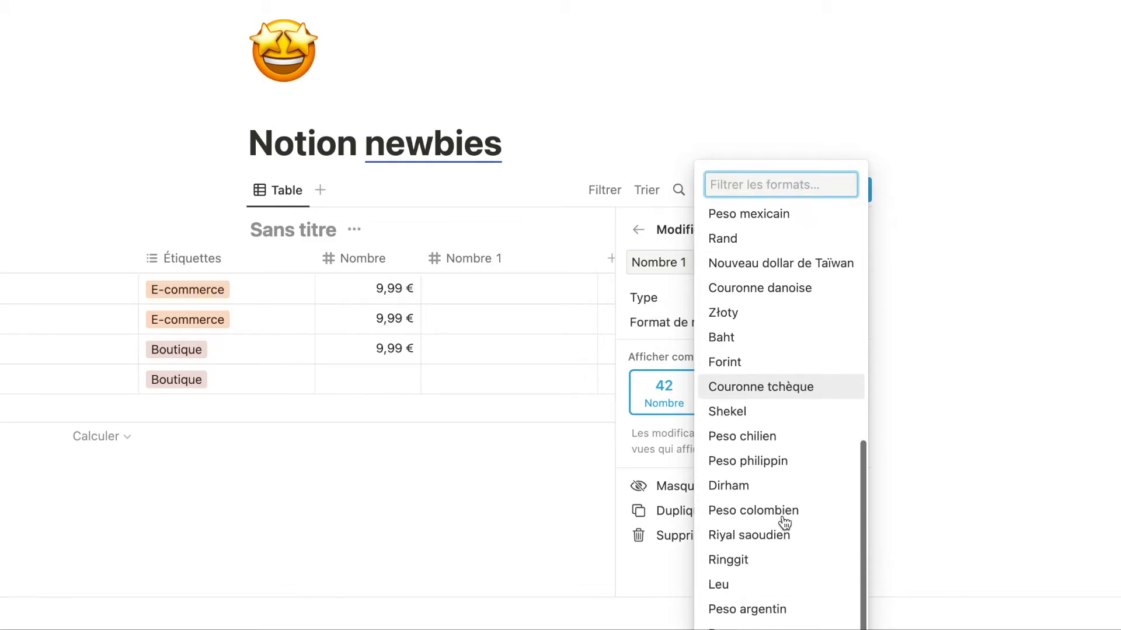
{"action": "left_click", "coordinate": [663, 337]}
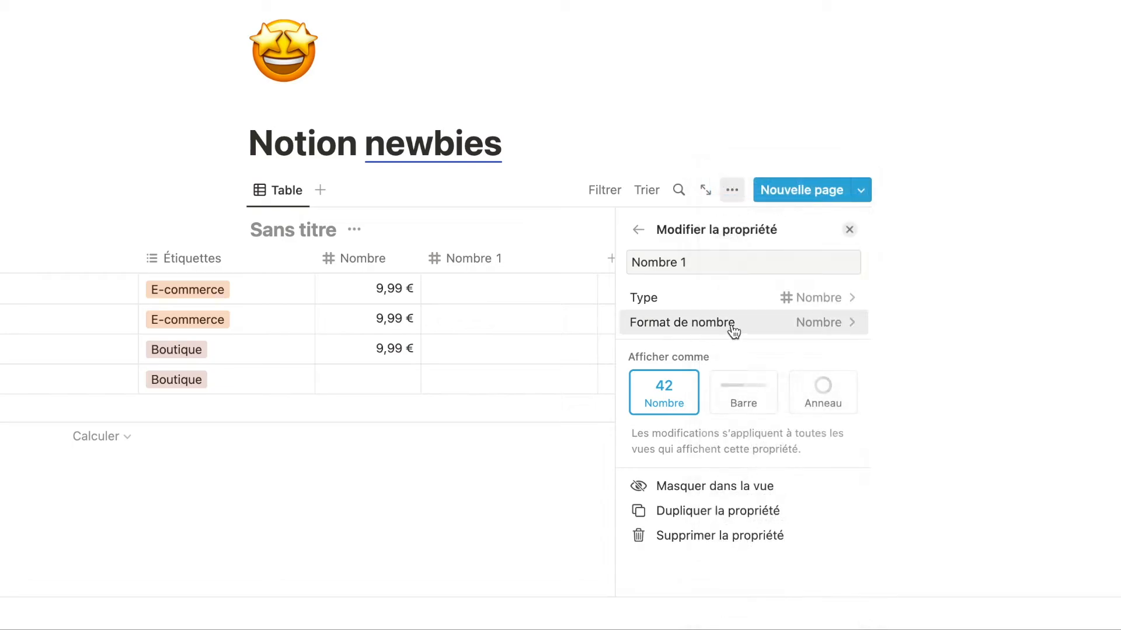
Set Nombre 1 to display as a blue Anneau ring divided by 100.
{"action": "left_click", "coordinate": [786, 300]}
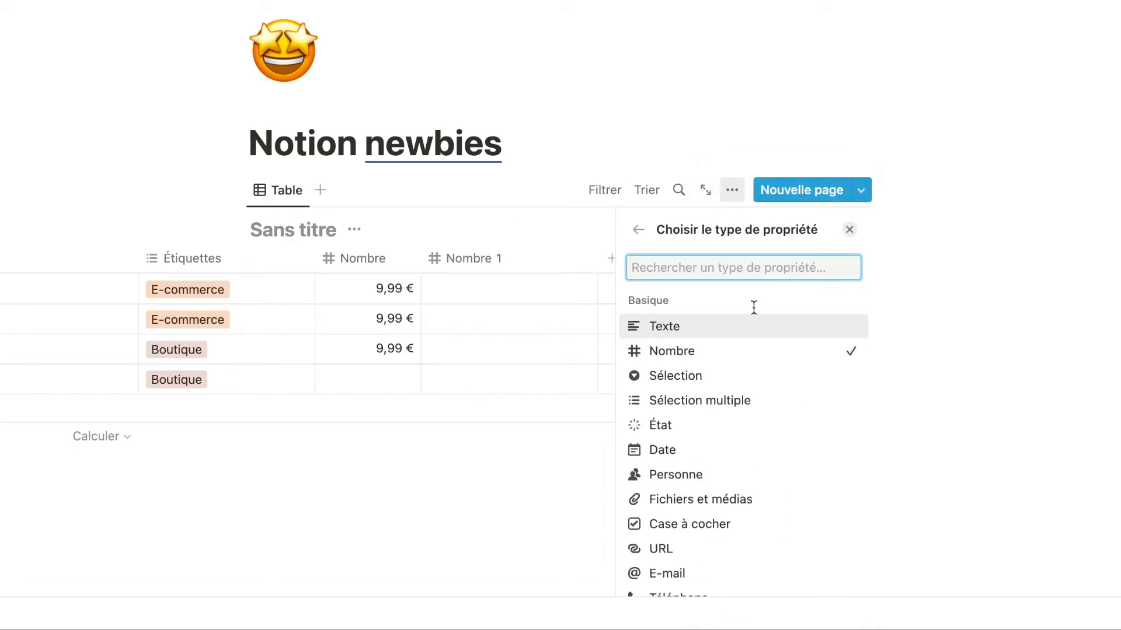
{"action": "left_click", "coordinate": [716, 351]}
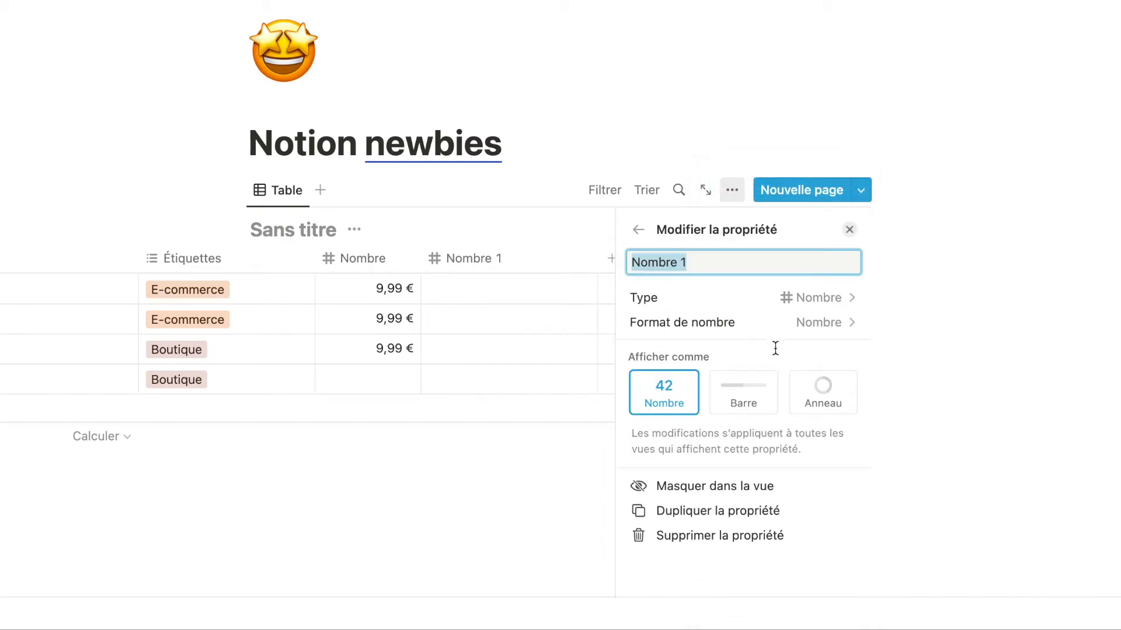
{"action": "left_click", "coordinate": [764, 397]}
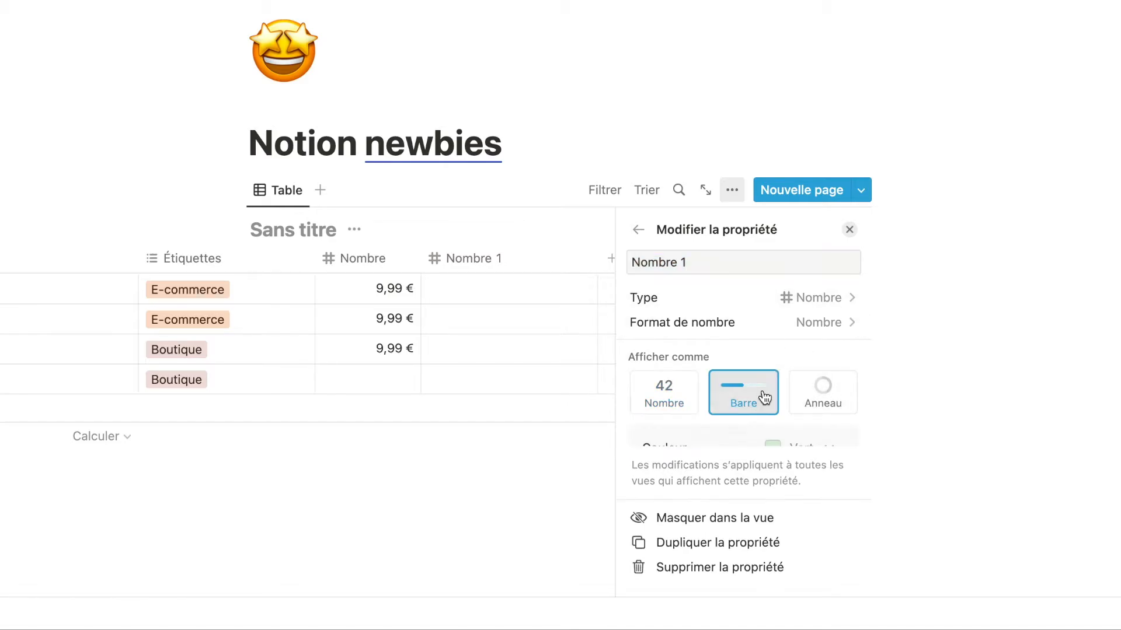
{"action": "scroll", "coordinate": [768, 397], "scroll_direction": "down", "scroll_amount": 3}
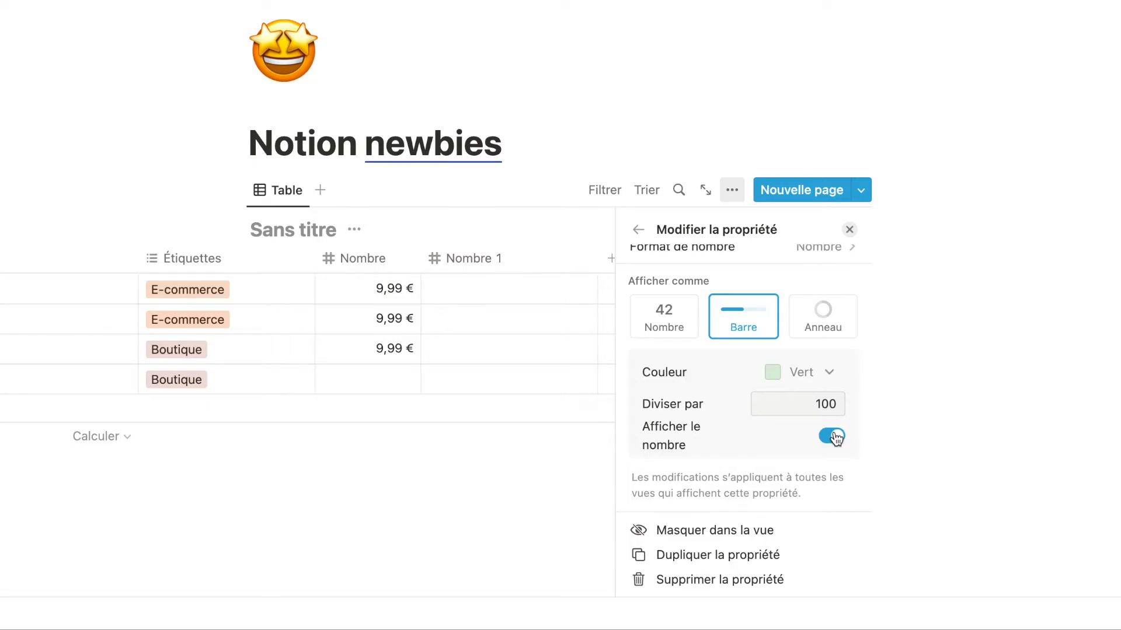
{"action": "left_click", "coordinate": [825, 324]}
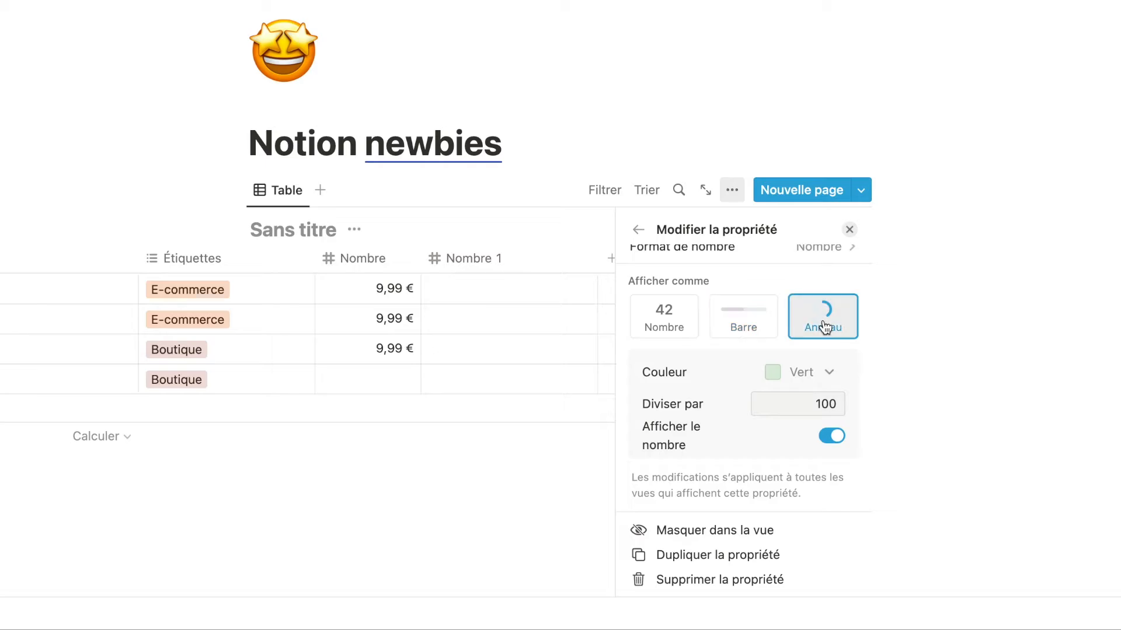
{"action": "left_click", "coordinate": [822, 405]}
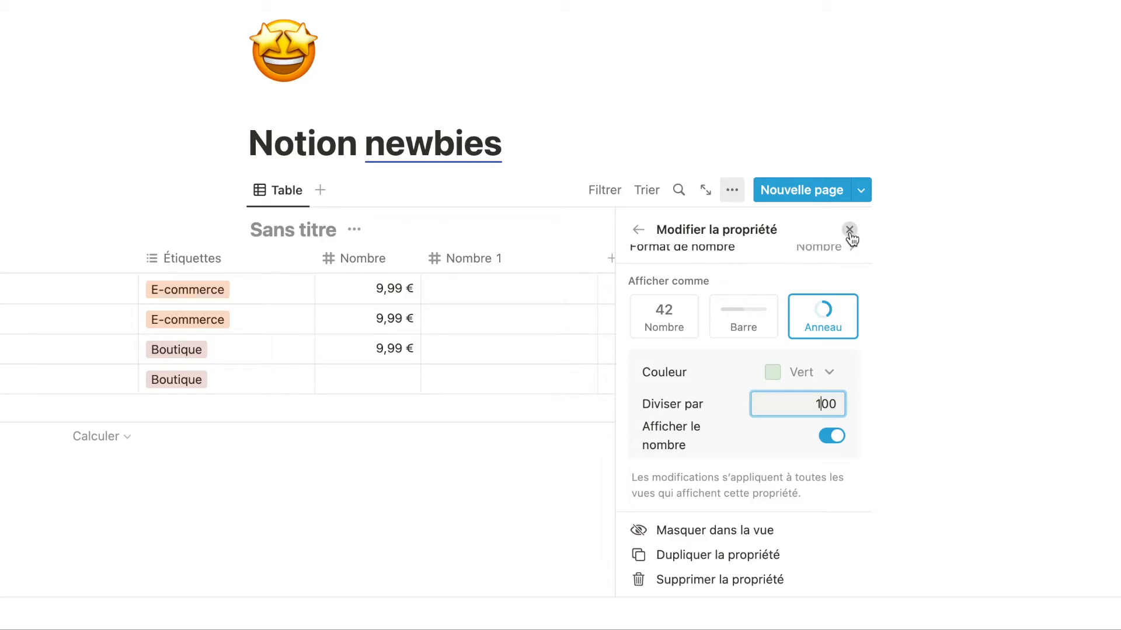
{"action": "left_click", "coordinate": [828, 370]}
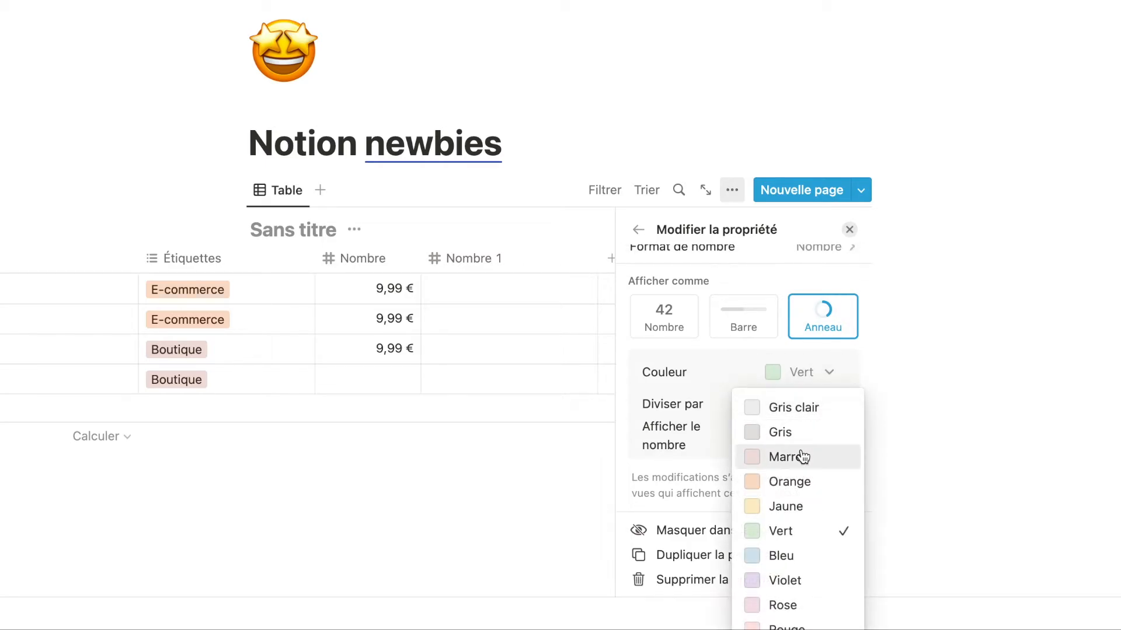
{"action": "left_click", "coordinate": [792, 556]}
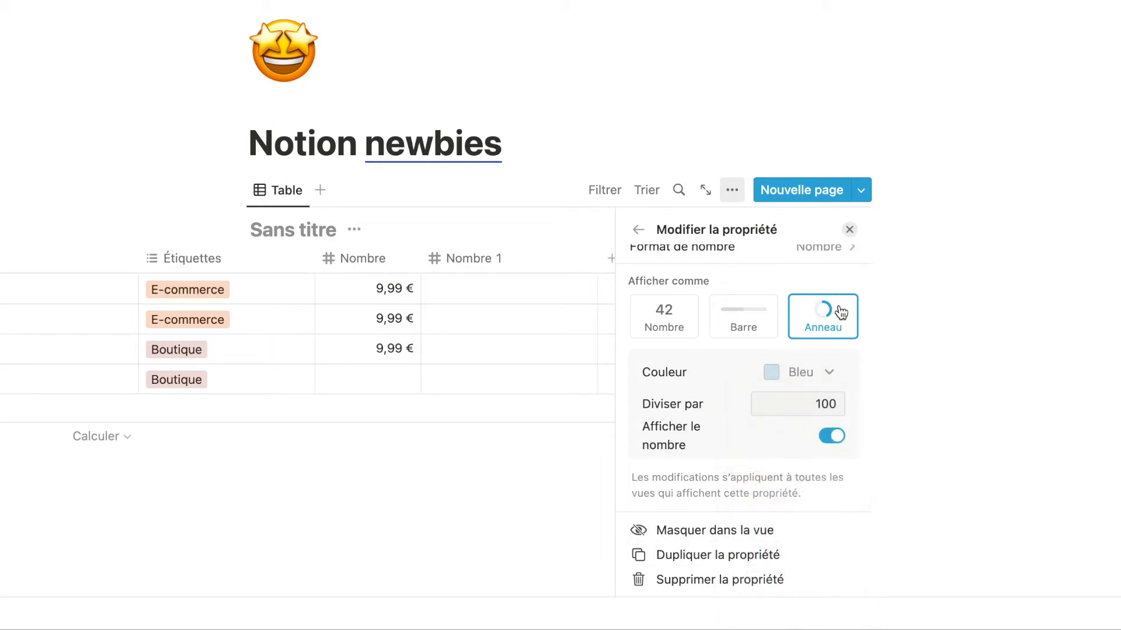
{"action": "left_click", "coordinate": [849, 229]}
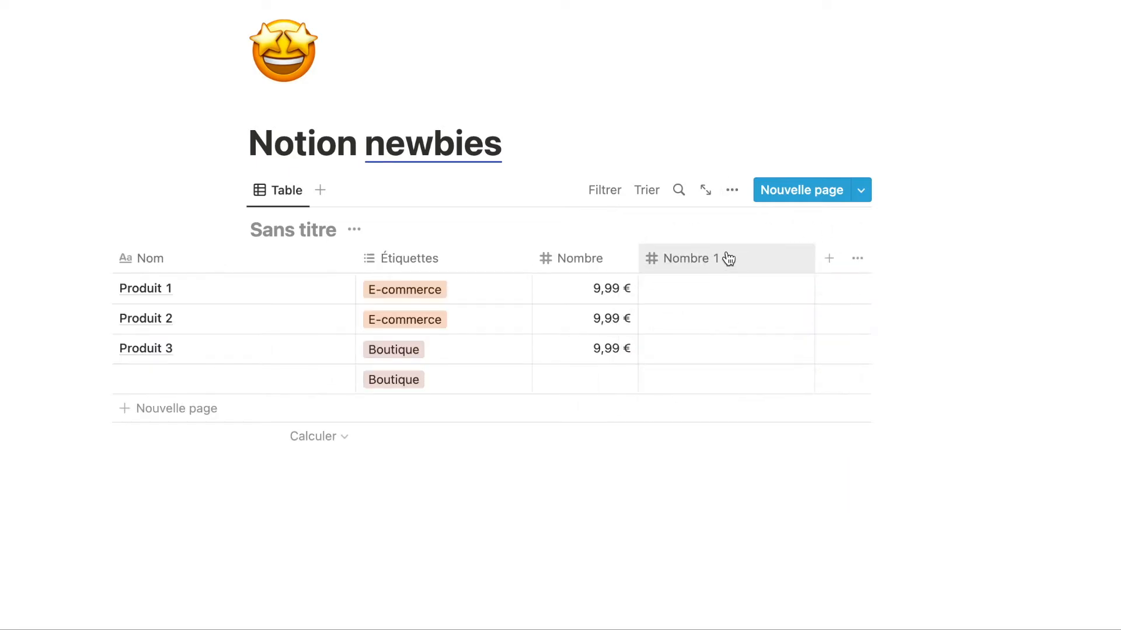
Rename the Nombre 1 column to 'Objectif'.
{"action": "left_click", "coordinate": [728, 259]}
{"action": "key", "text": "BackSpace"}
{"action": "type", "text": "Ob"}
{"action": "key", "text": "BackSpace"}
{"action": "key", "text": "BackSpace"}
{"action": "type", "text": "Objectif"}
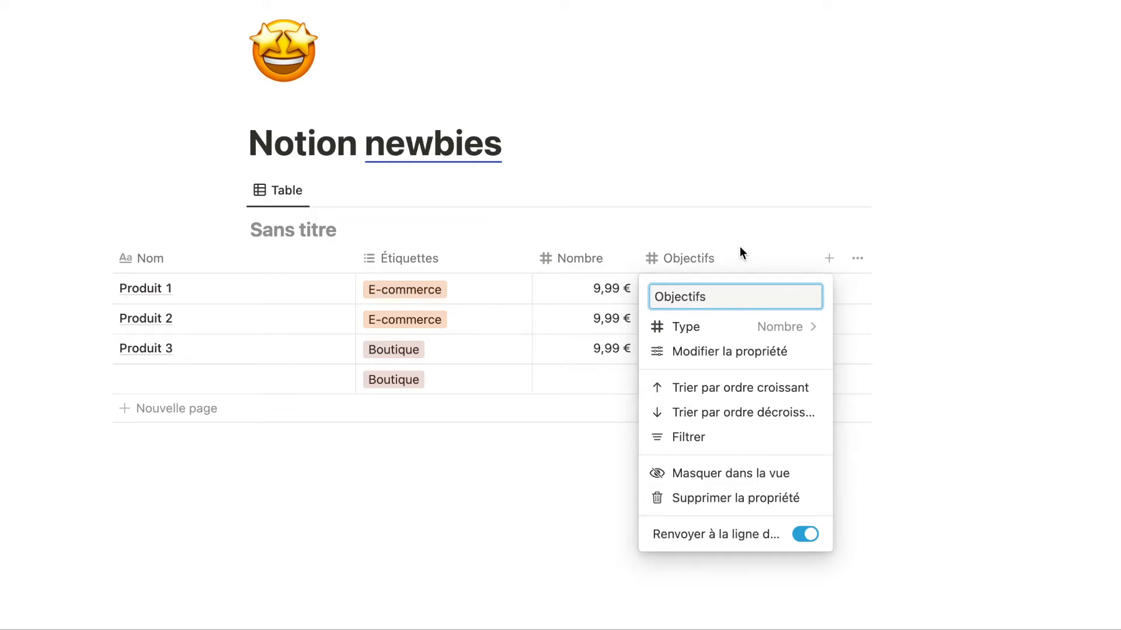
{"action": "left_click", "coordinate": [807, 232]}
Enter Objectif values 70, 50 and 90 for Produit 1, 2 and 3.
{"action": "left_click", "coordinate": [725, 293]}
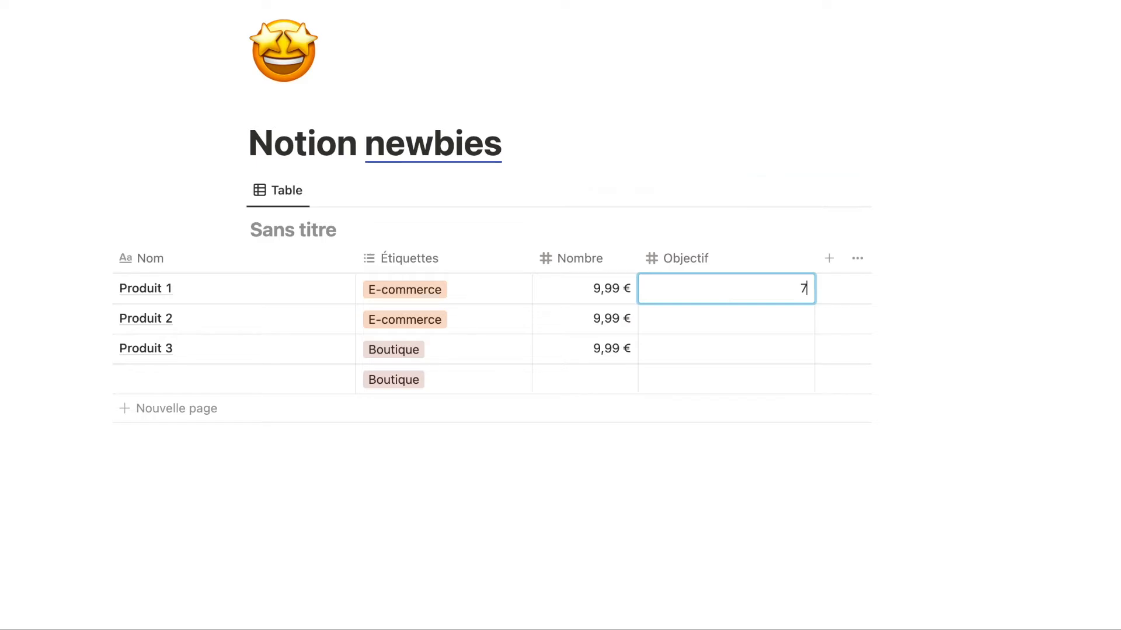
{"action": "key", "text": "Return"}
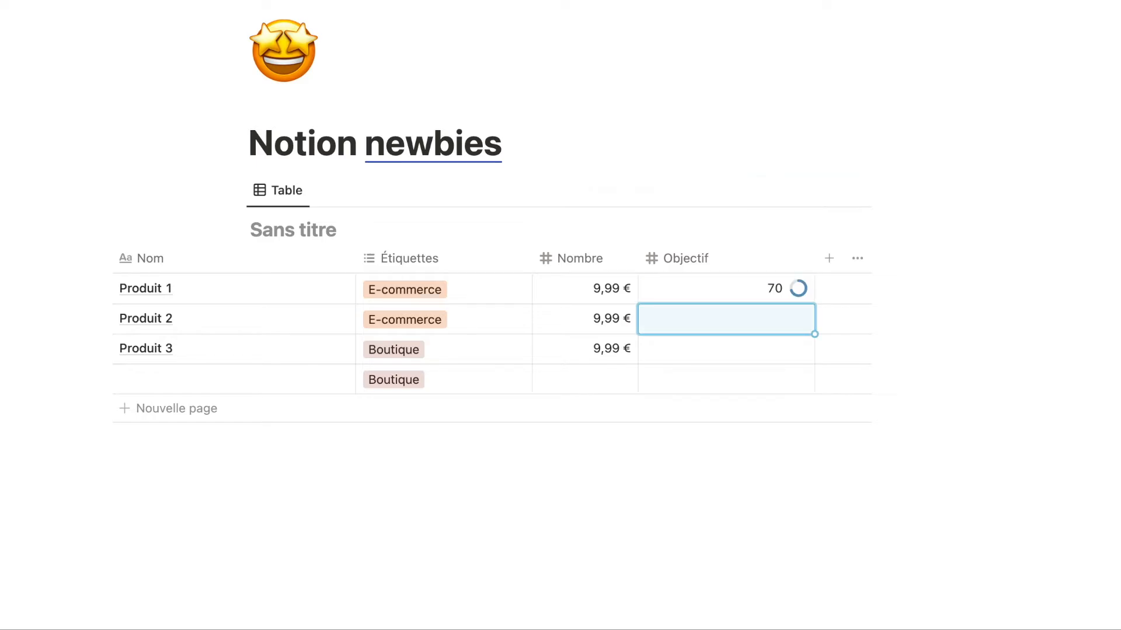
{"action": "type", "text": "50"}
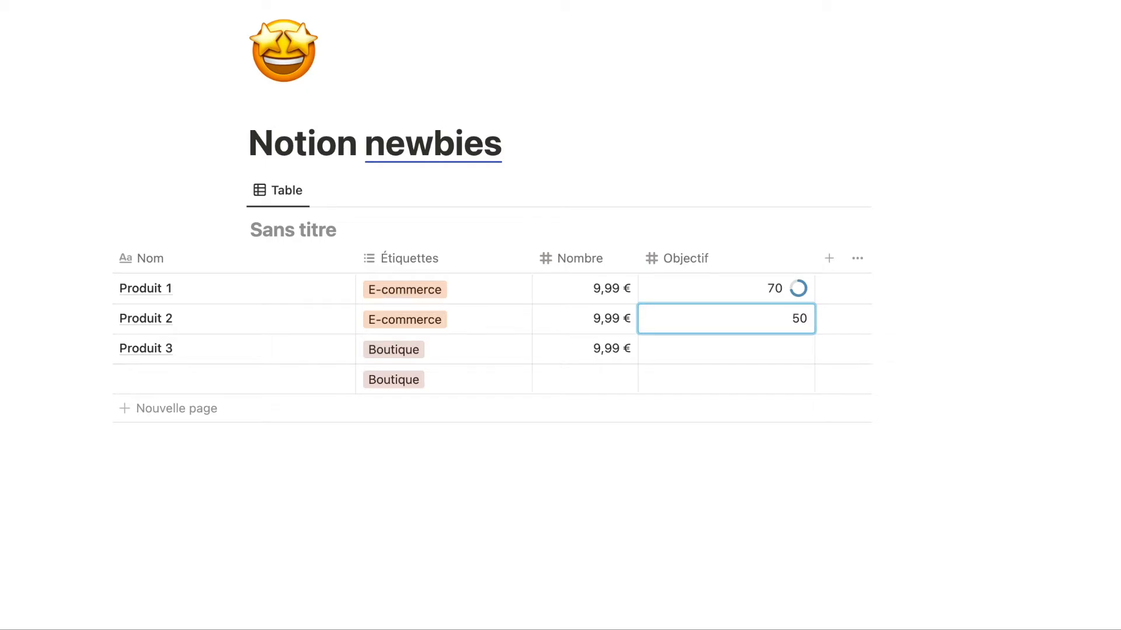
{"action": "key", "text": "Return"}
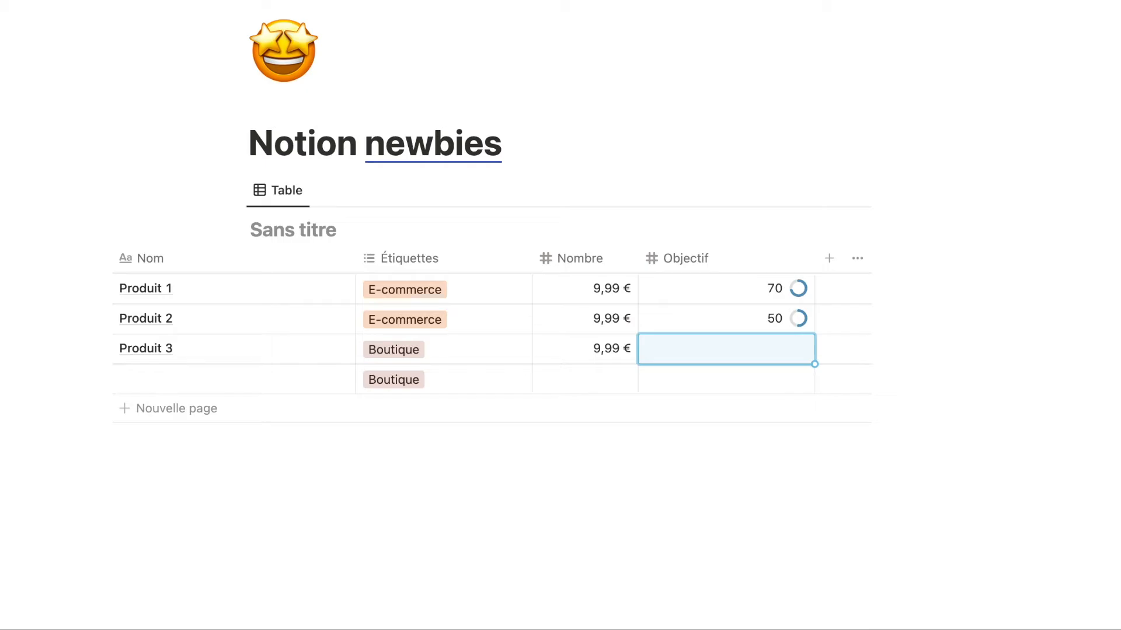
{"action": "type", "text": "90"}
{"action": "key", "text": "Return"}
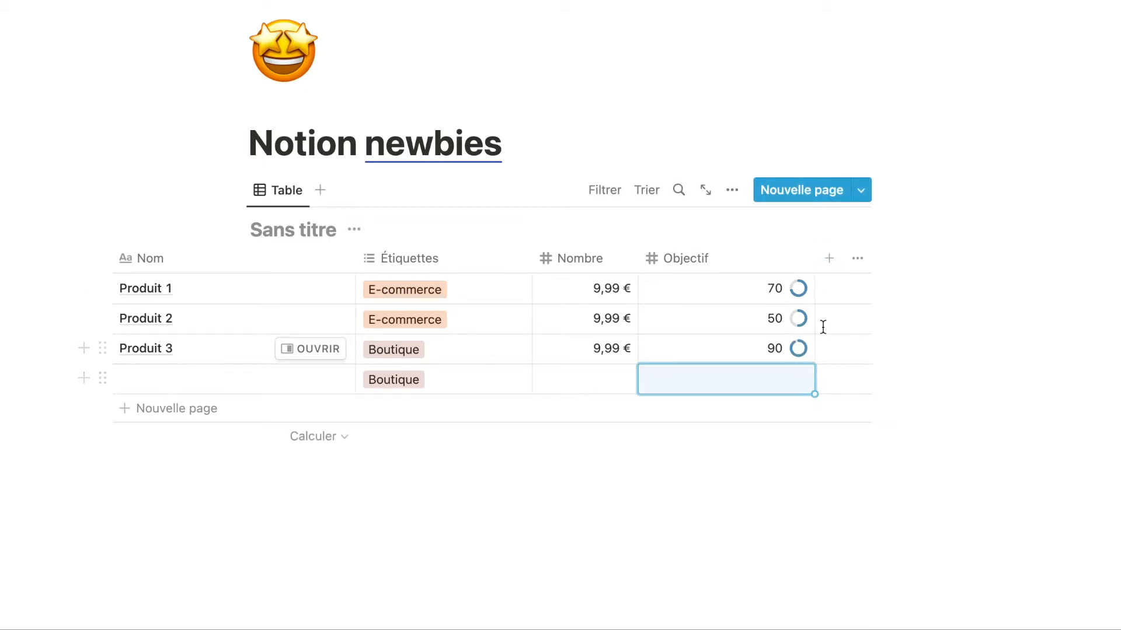
Show Objectif as Barre progress bars, toggling the number display off and back on.
{"action": "left_click", "coordinate": [795, 269]}
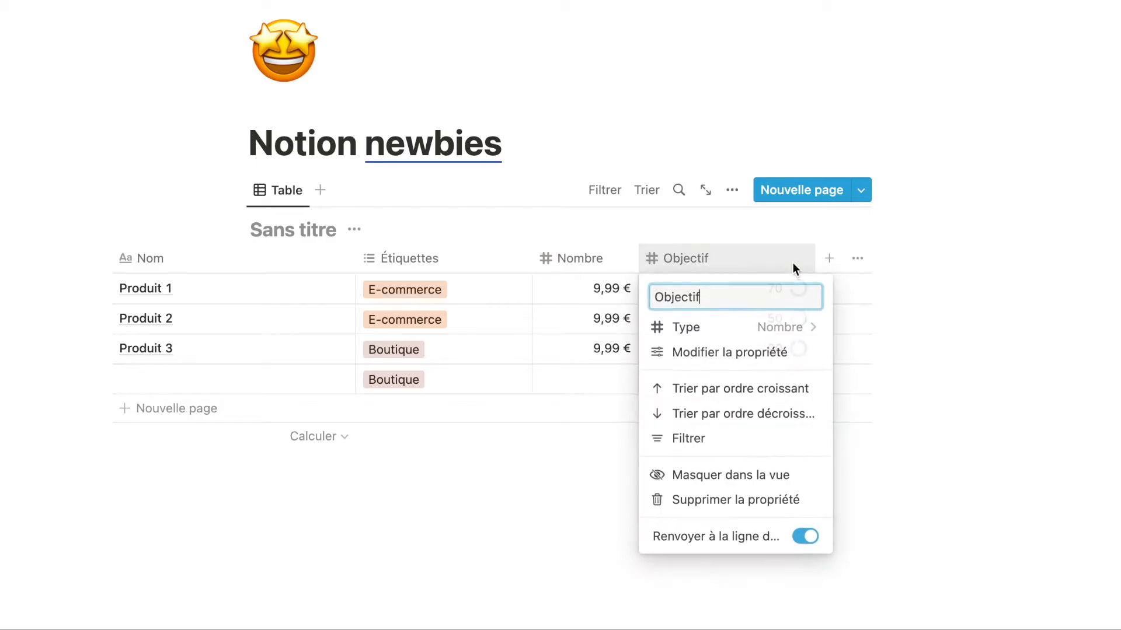
{"action": "left_click", "coordinate": [781, 353]}
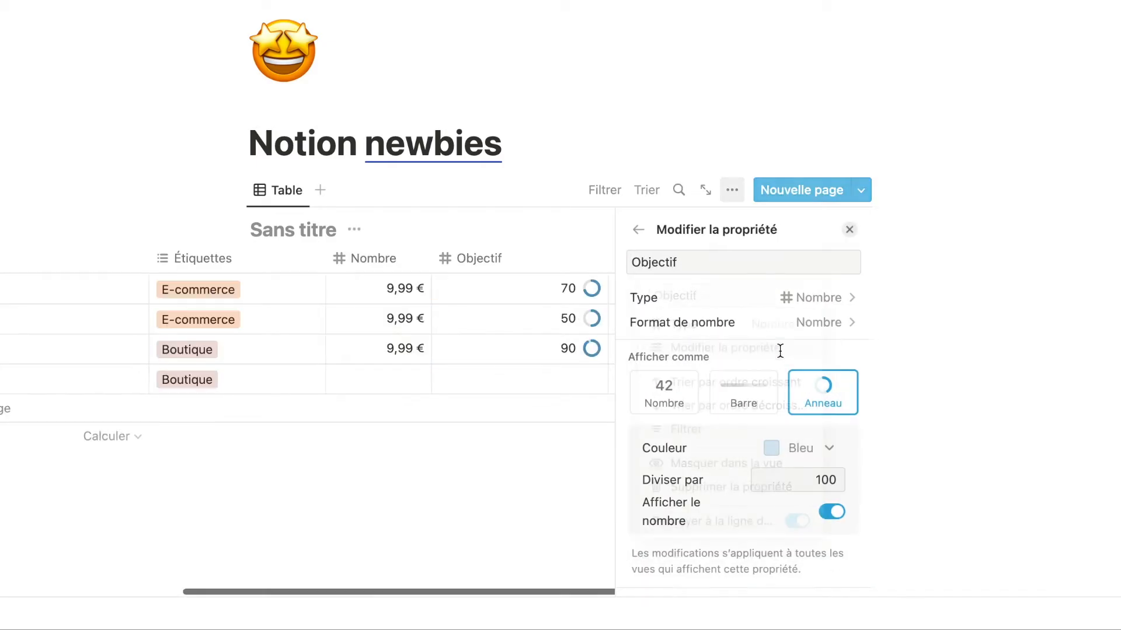
{"action": "left_click", "coordinate": [768, 392]}
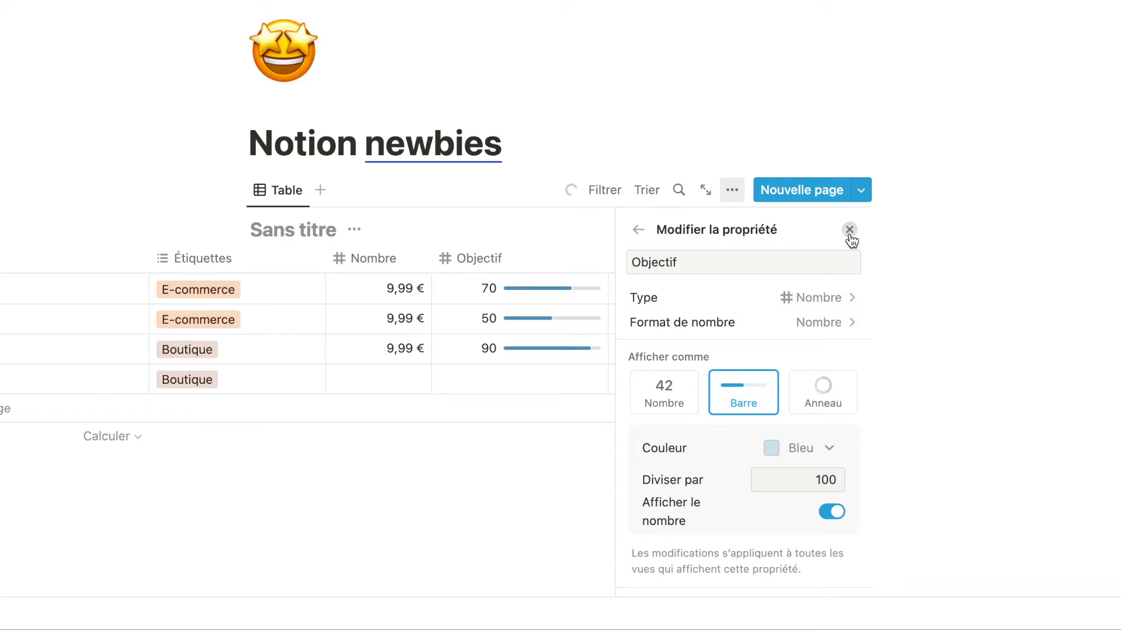
{"action": "left_click", "coordinate": [835, 514]}
{"action": "left_click", "coordinate": [835, 514]}
Try Nombre, Barre and Anneau, then settle on green Anneau rings in Pourcentage format.
{"action": "left_click", "coordinate": [678, 395]}
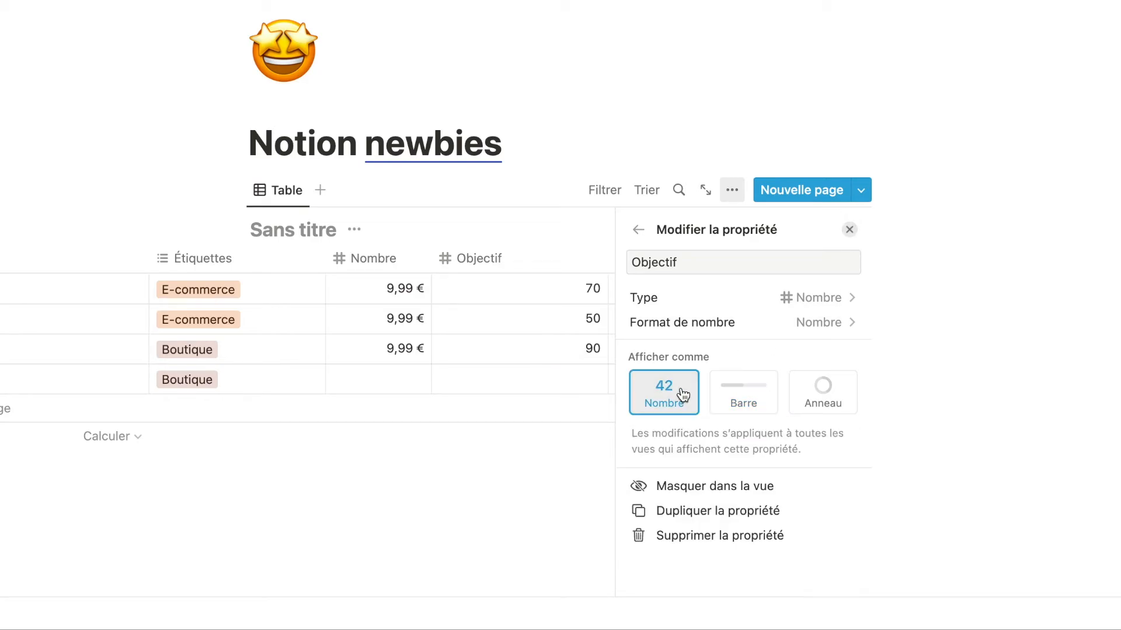
{"action": "left_click", "coordinate": [754, 401]}
{"action": "left_click", "coordinate": [819, 398]}
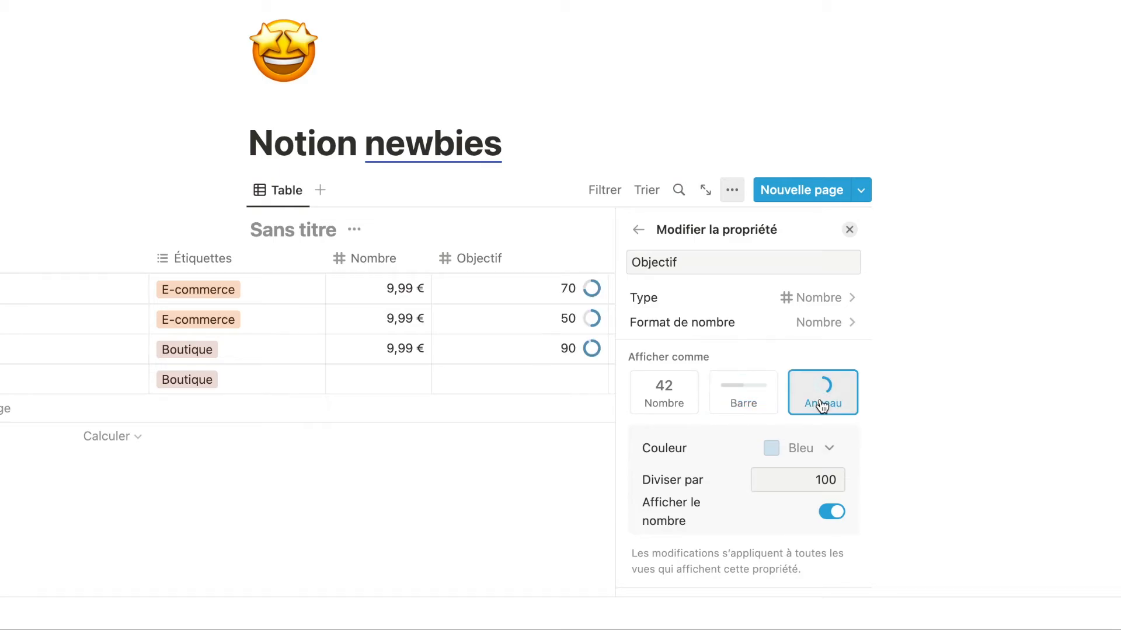
{"action": "left_click", "coordinate": [685, 397]}
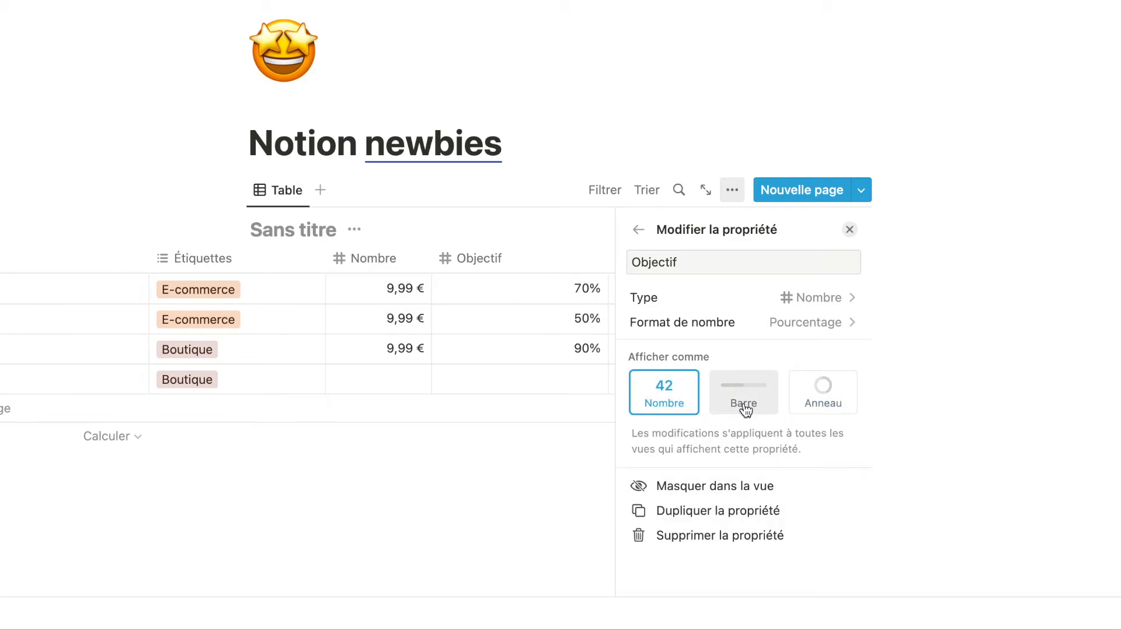
{"action": "left_click", "coordinate": [743, 405]}
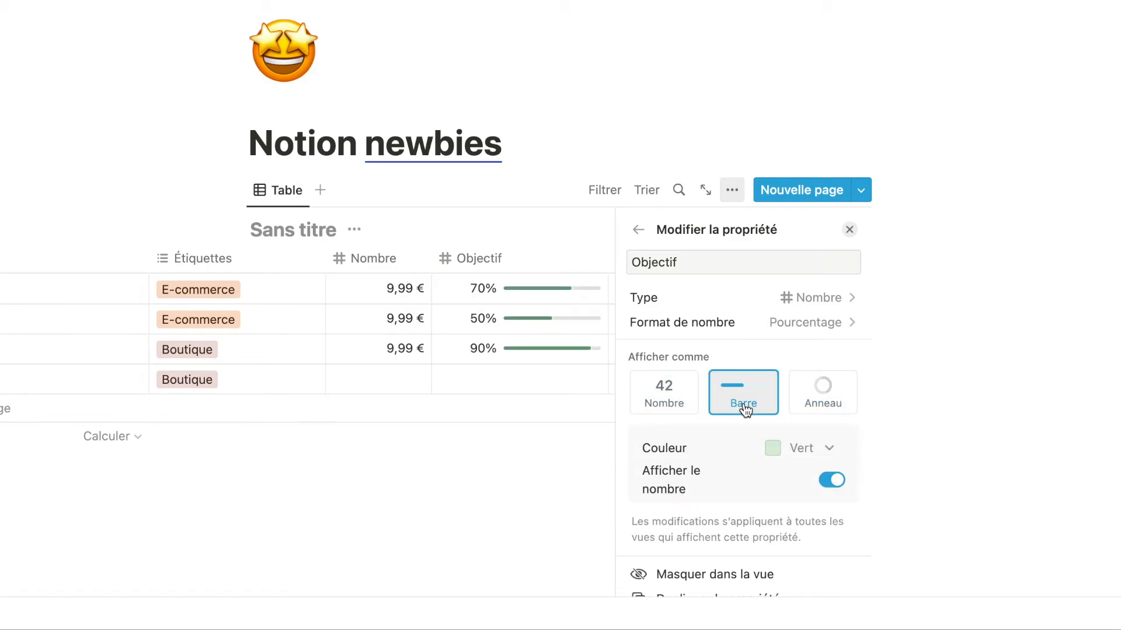
{"action": "left_click", "coordinate": [827, 401]}
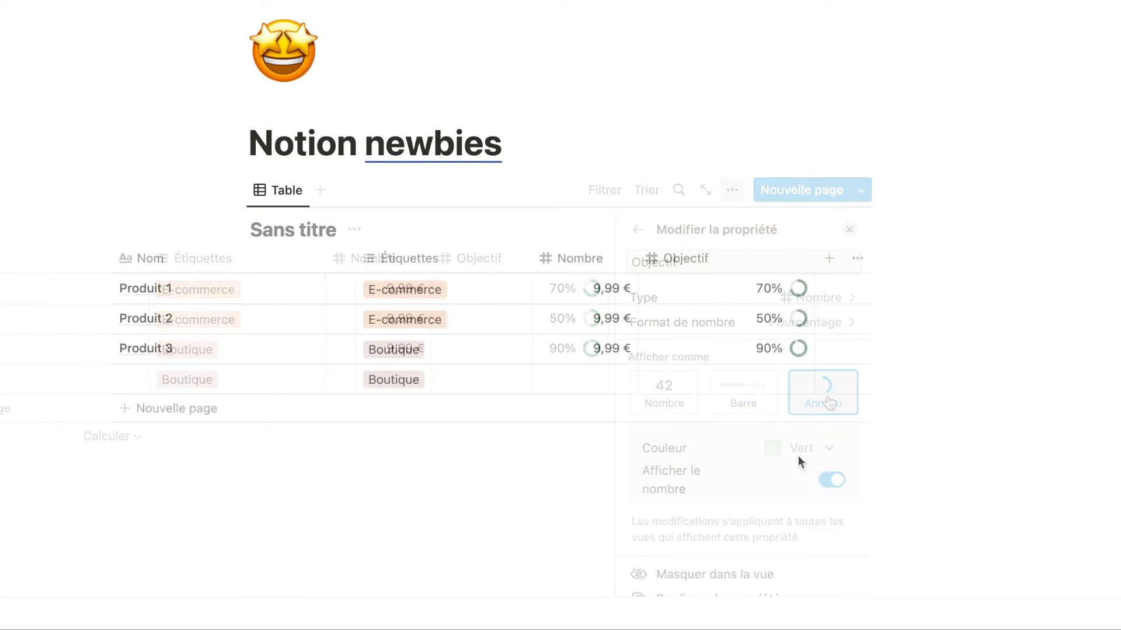
Open workspace search with Cmd+K, limit it to titles, and browse the Créée par and Dans la page filters.
{"action": "key", "text": "super+k"}
{"action": "left_click", "coordinate": [377, 106]}
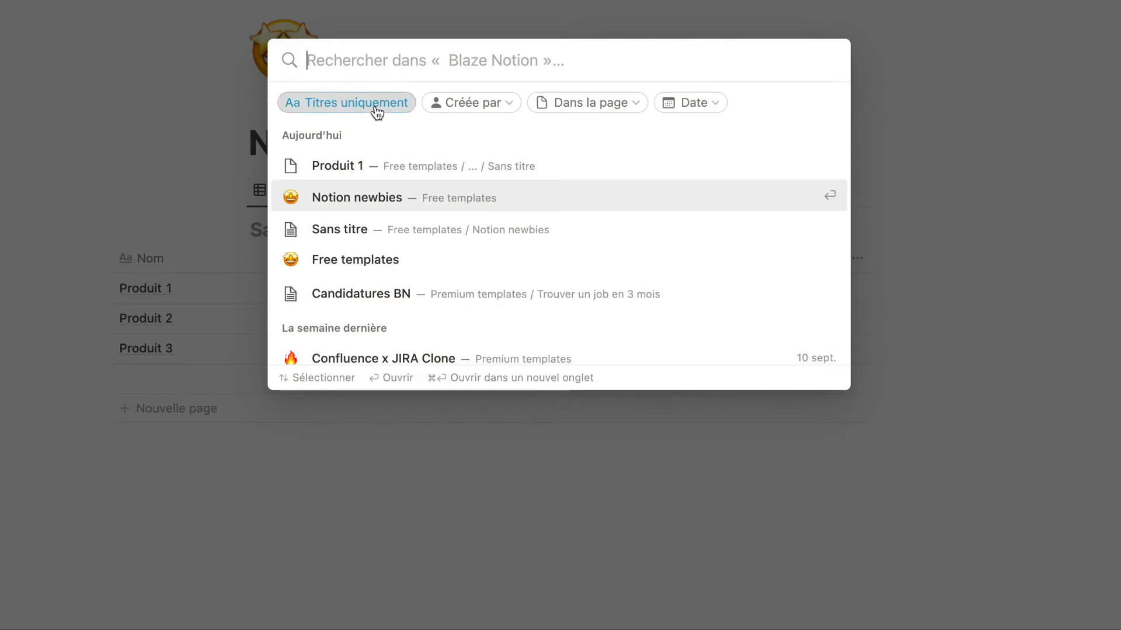
{"action": "left_click", "coordinate": [505, 108]}
{"action": "left_click", "coordinate": [505, 109]}
{"action": "left_click", "coordinate": [587, 107]}
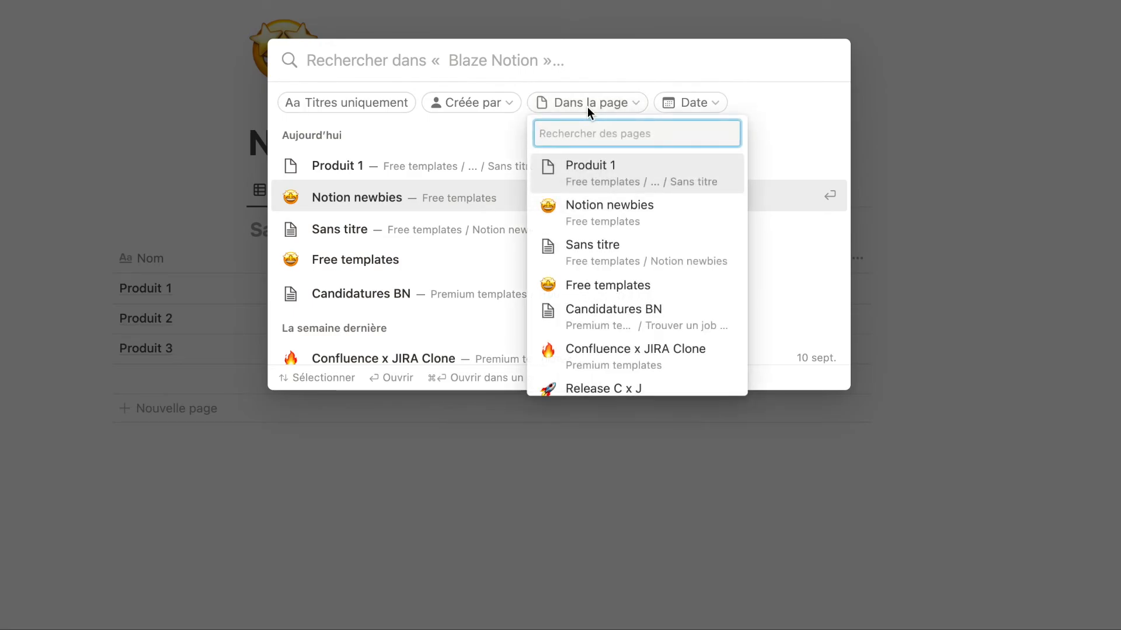
{"action": "scroll", "coordinate": [599, 200], "scroll_direction": "down", "scroll_amount": 5}
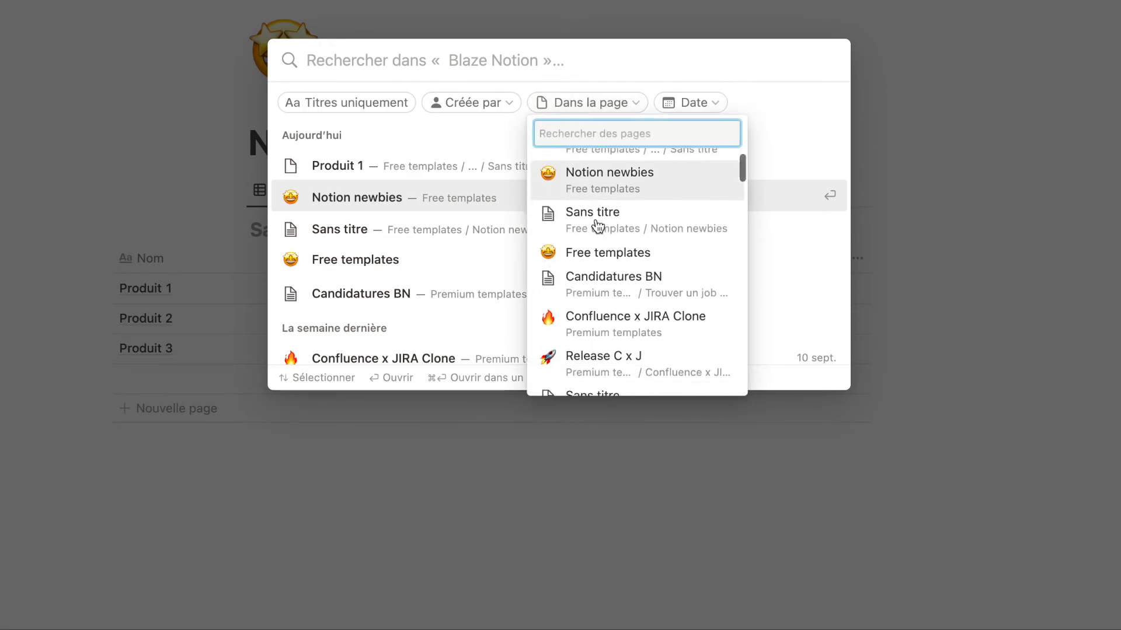
{"action": "left_click", "coordinate": [714, 108]}
Filter results by Date de création after 2 August 2022.
{"action": "left_click", "coordinate": [713, 106]}
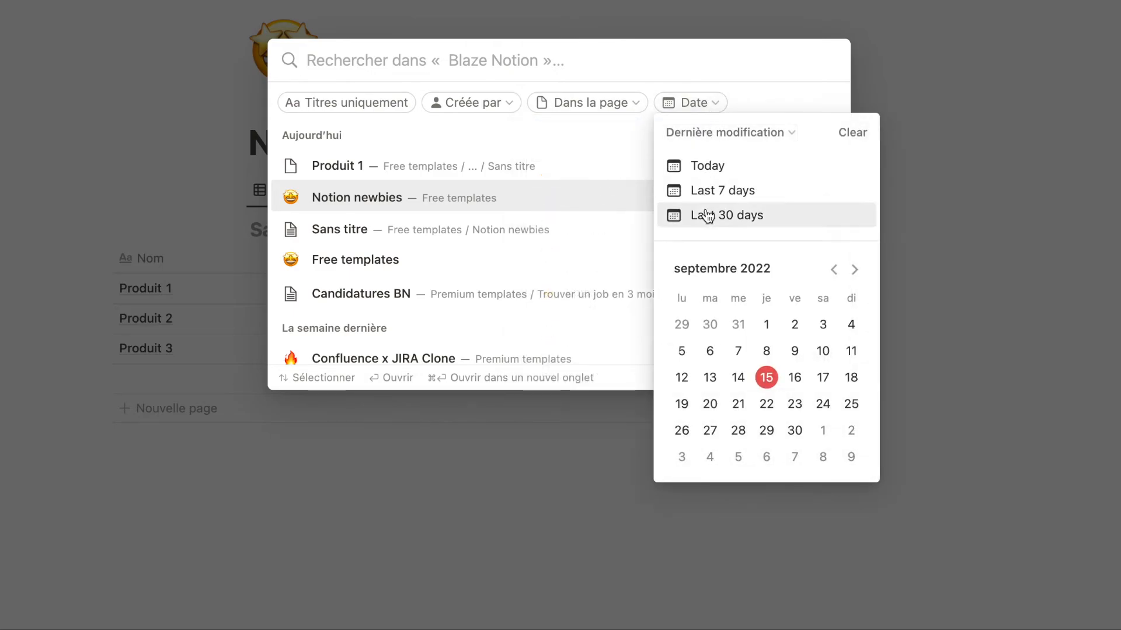
{"action": "left_click", "coordinate": [780, 132]}
{"action": "left_click", "coordinate": [763, 162]}
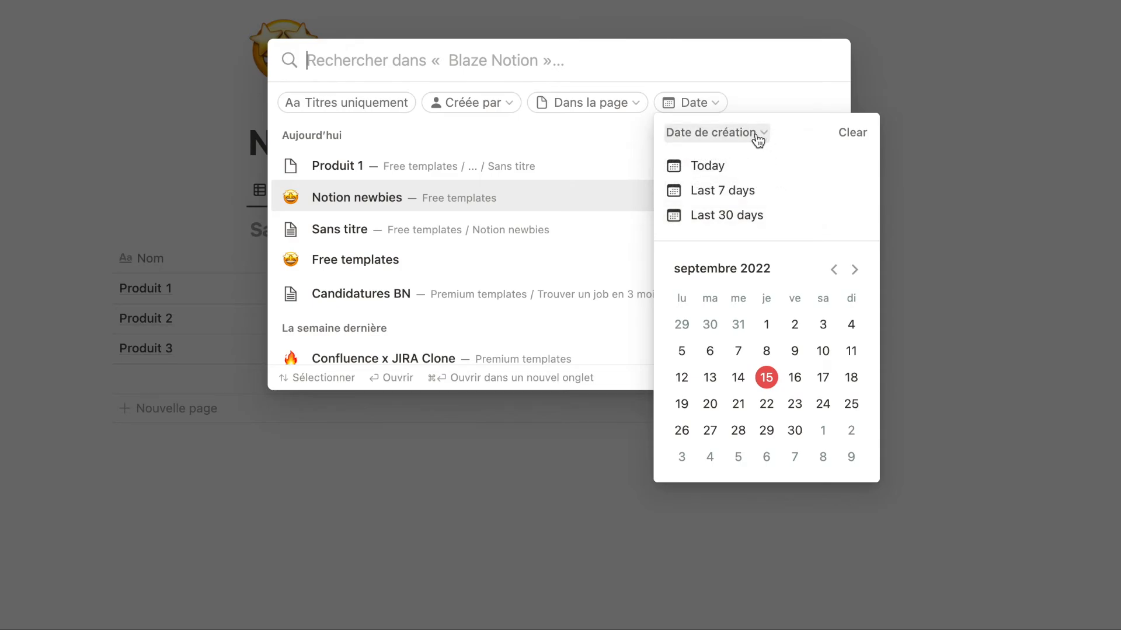
{"action": "left_click", "coordinate": [833, 270]}
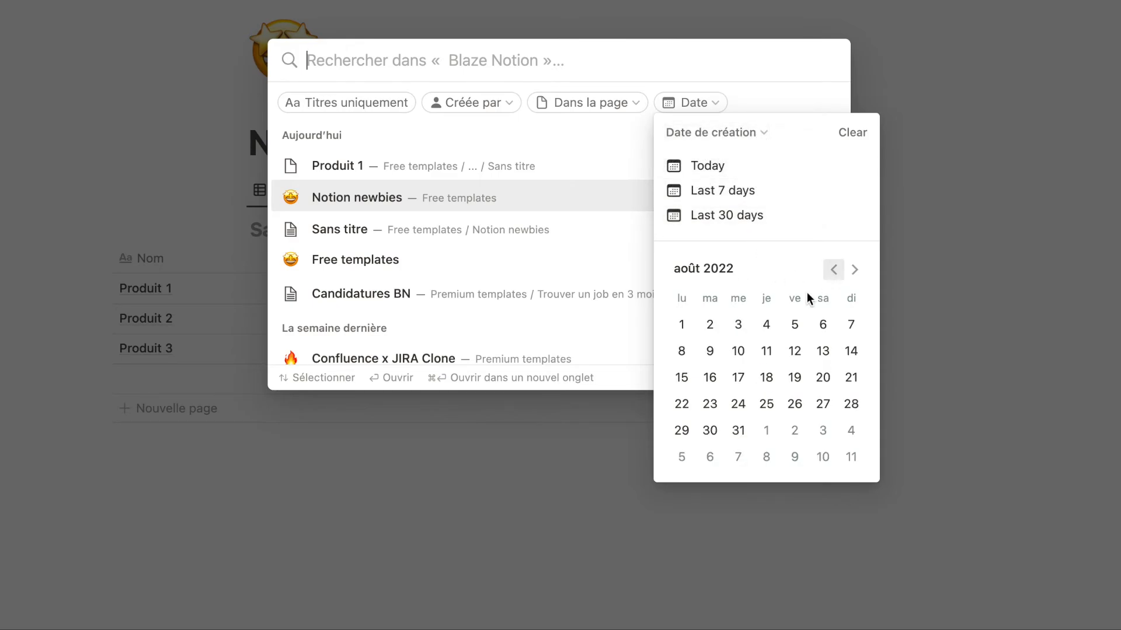
{"action": "left_click", "coordinate": [709, 327]}
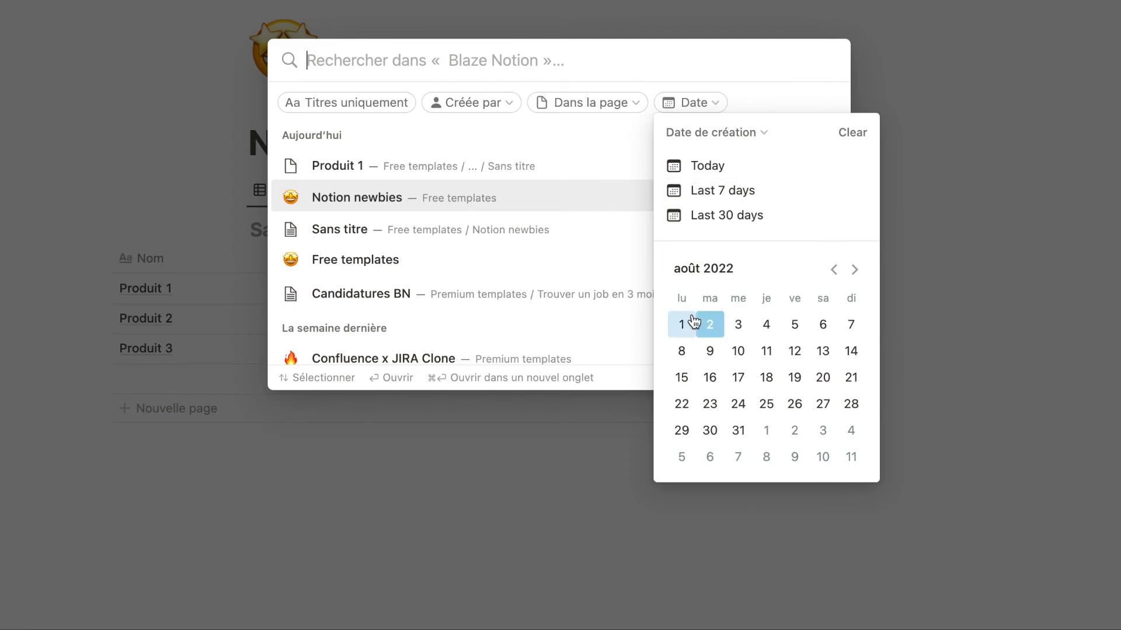
{"action": "left_click", "coordinate": [591, 147]}
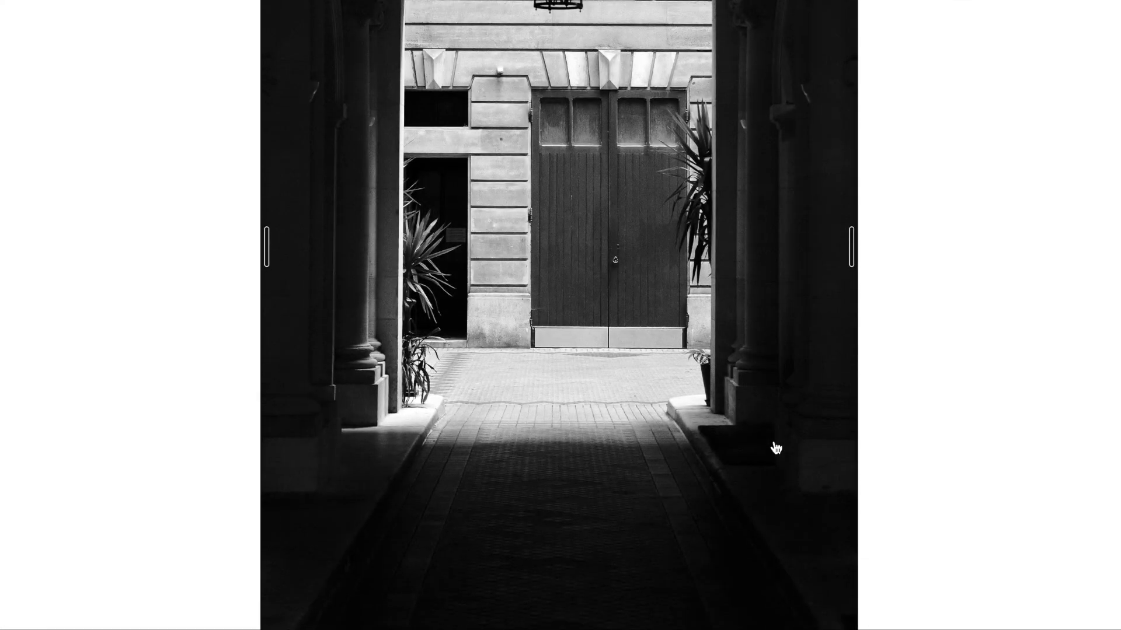
Browse the photo page and view the black-and-white courtyard doorway photo full screen.
{"action": "scroll", "coordinate": [775, 447], "scroll_direction": "down", "scroll_amount": 15}
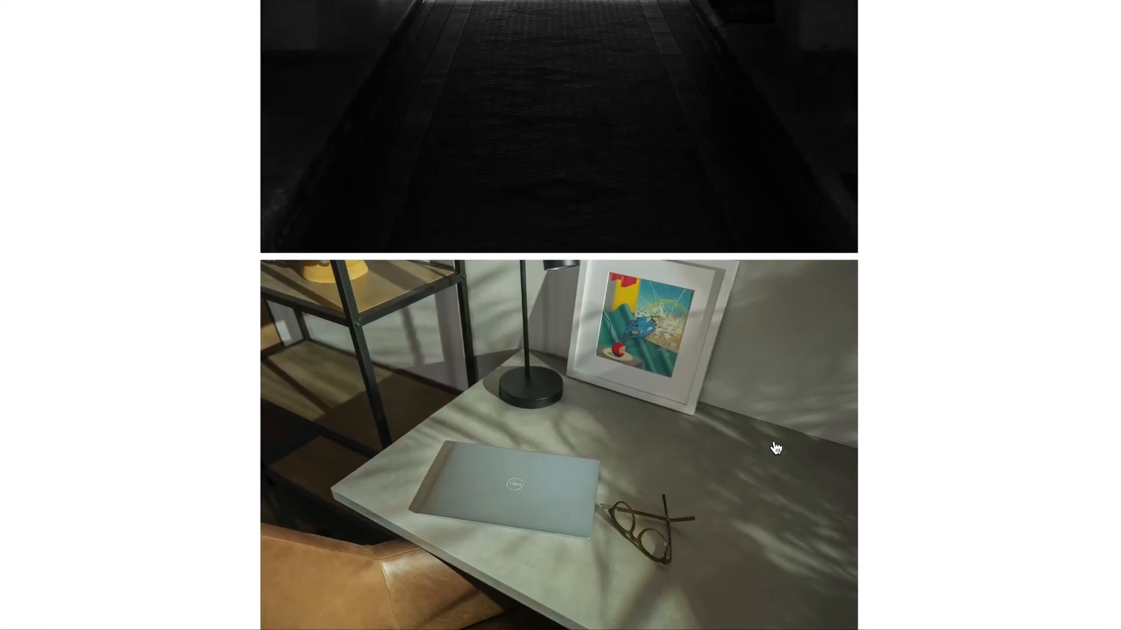
{"action": "scroll", "coordinate": [776, 448], "scroll_direction": "down", "scroll_amount": 3}
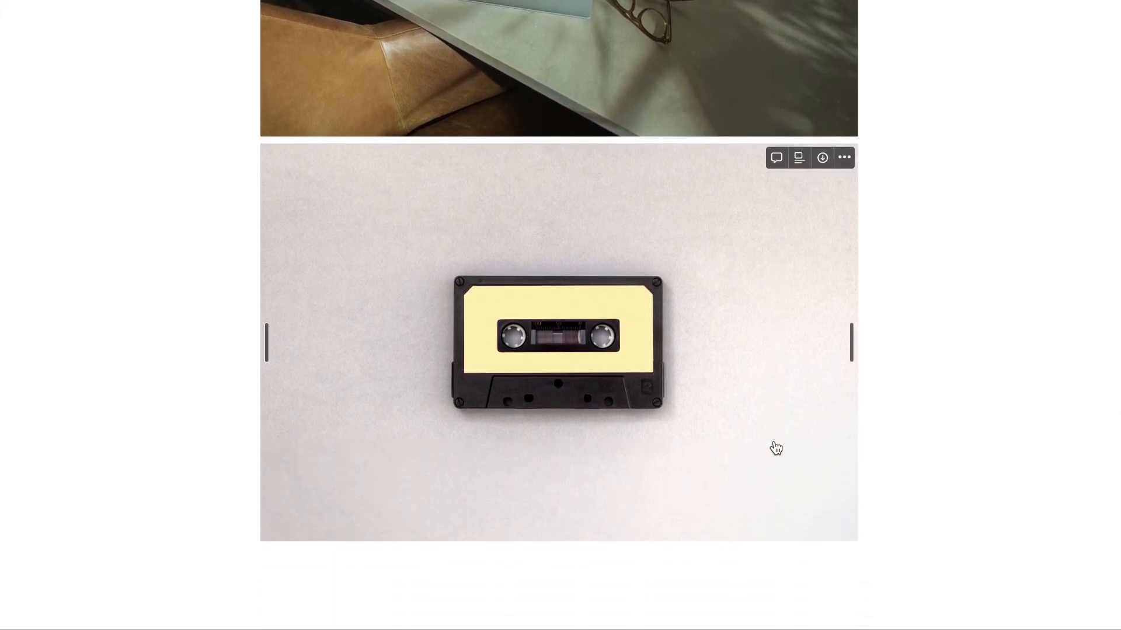
{"action": "scroll", "coordinate": [775, 448], "scroll_direction": "up", "scroll_amount": 8}
{"action": "scroll", "coordinate": [775, 448], "scroll_direction": "up", "scroll_amount": 5}
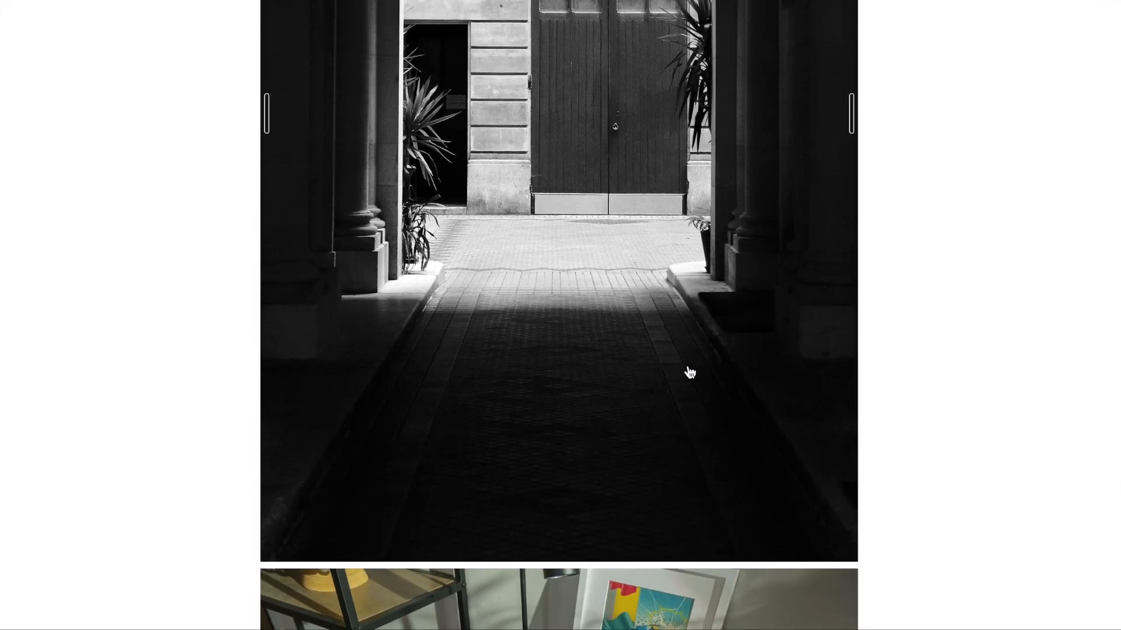
{"action": "left_click", "coordinate": [658, 336]}
{"action": "left_click", "coordinate": [607, 313]}
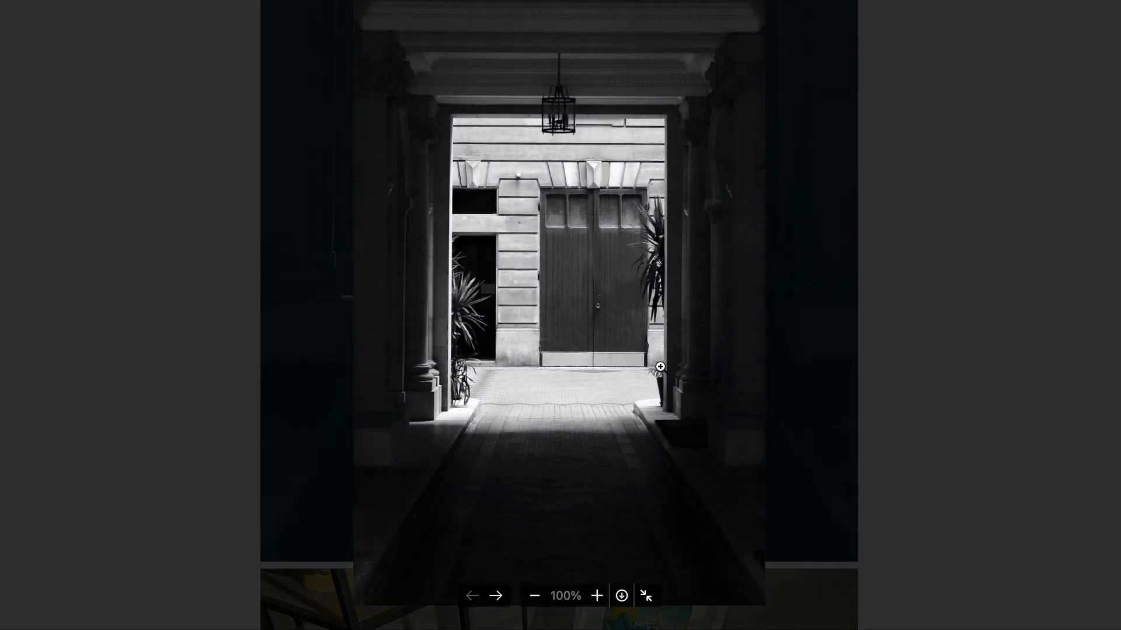
{"action": "left_click", "coordinate": [496, 596]}
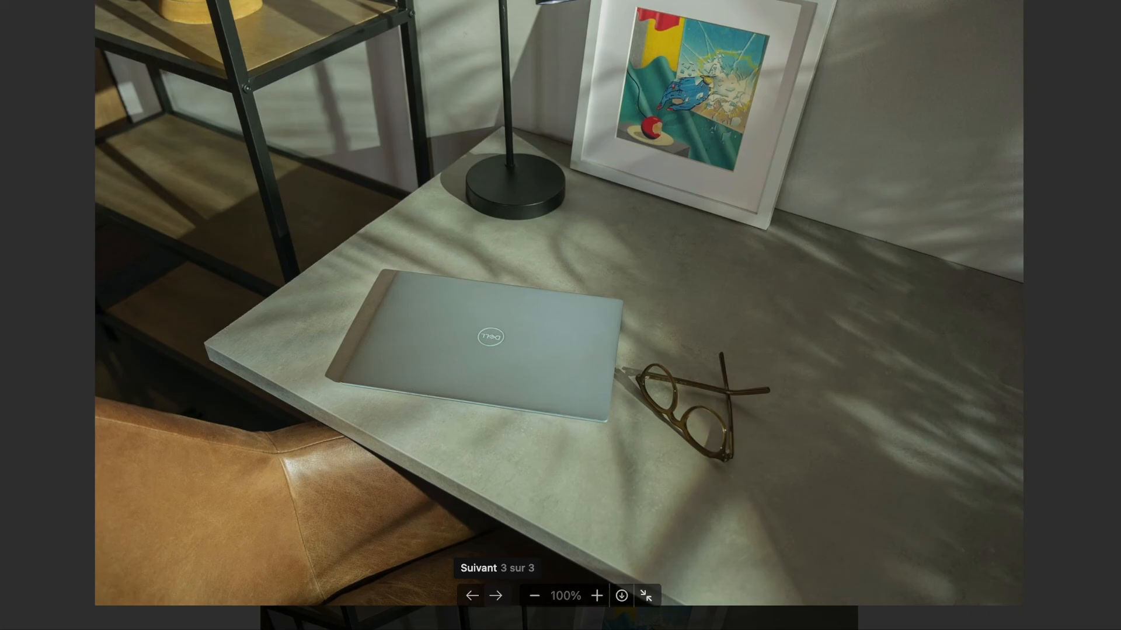
{"action": "left_click", "coordinate": [496, 596]}
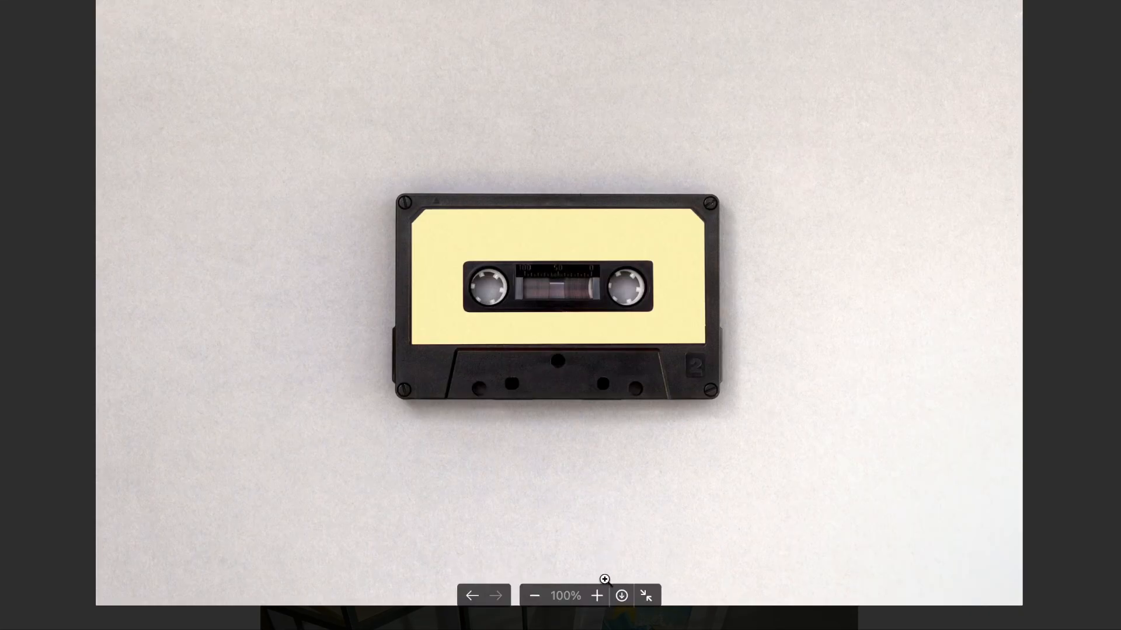
{"action": "left_click", "coordinate": [597, 596]}
{"action": "left_click", "coordinate": [597, 596]}
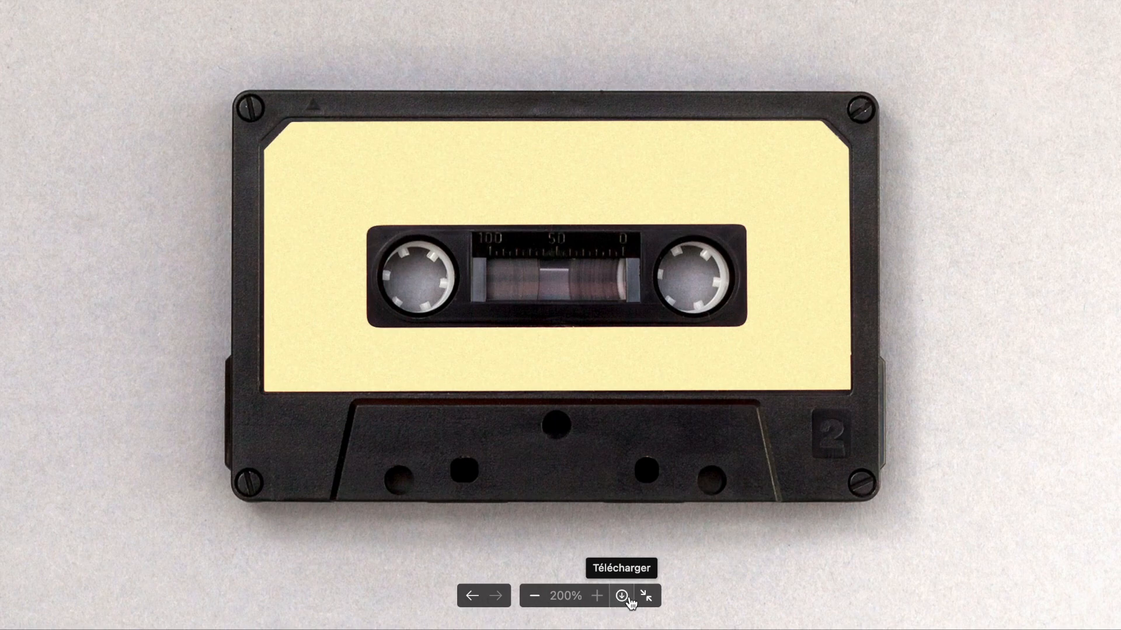
{"action": "left_click", "coordinate": [648, 598]}
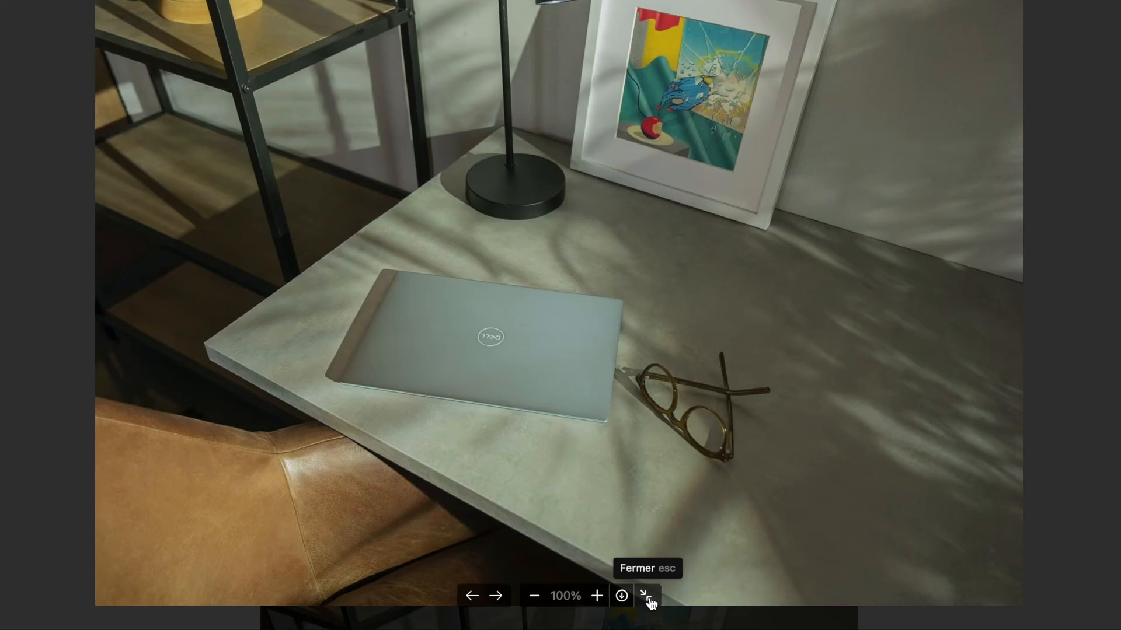
{"action": "left_click", "coordinate": [649, 599]}
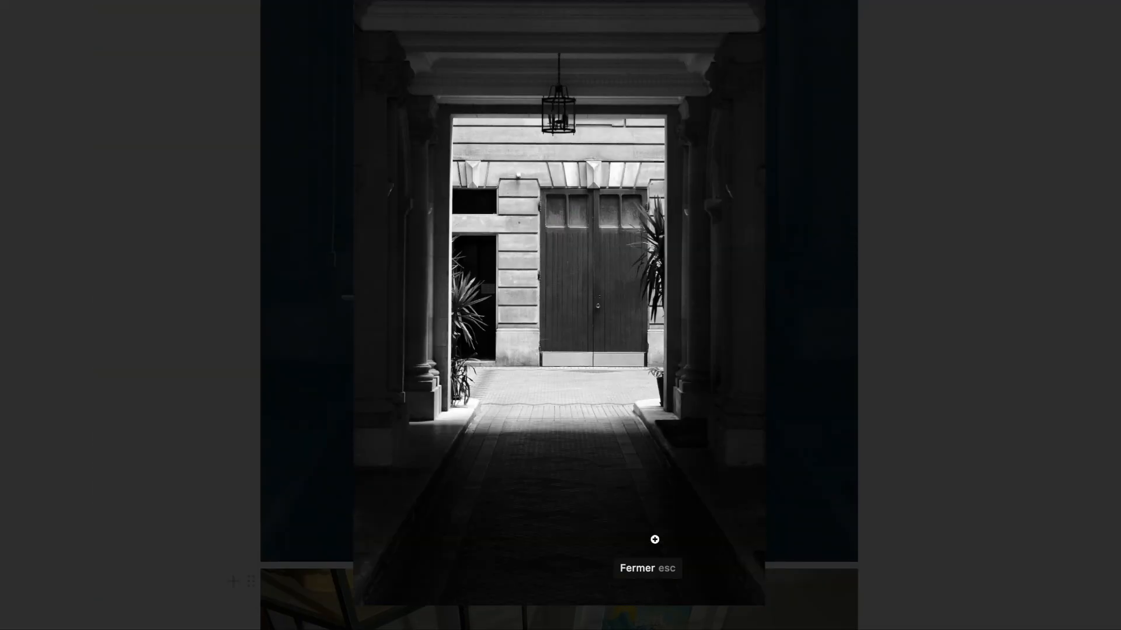